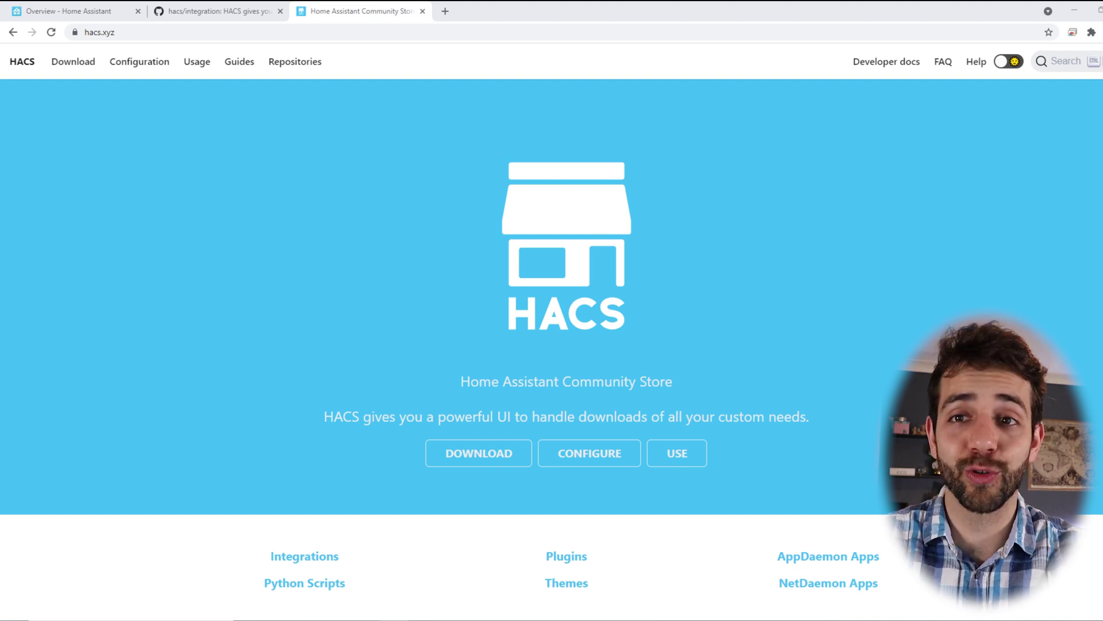
# Step: Go from the HACS website home page to its setup Prerequisites page
pyautogui.scroll(-4, 356, 310)
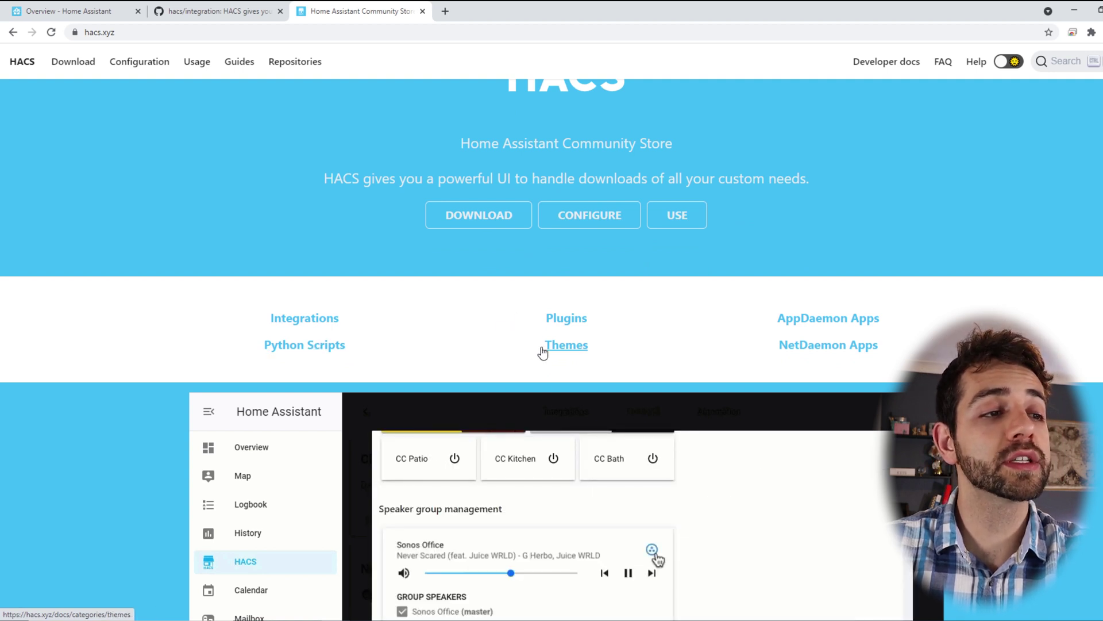
pyautogui.scroll(-3, 523, 352)
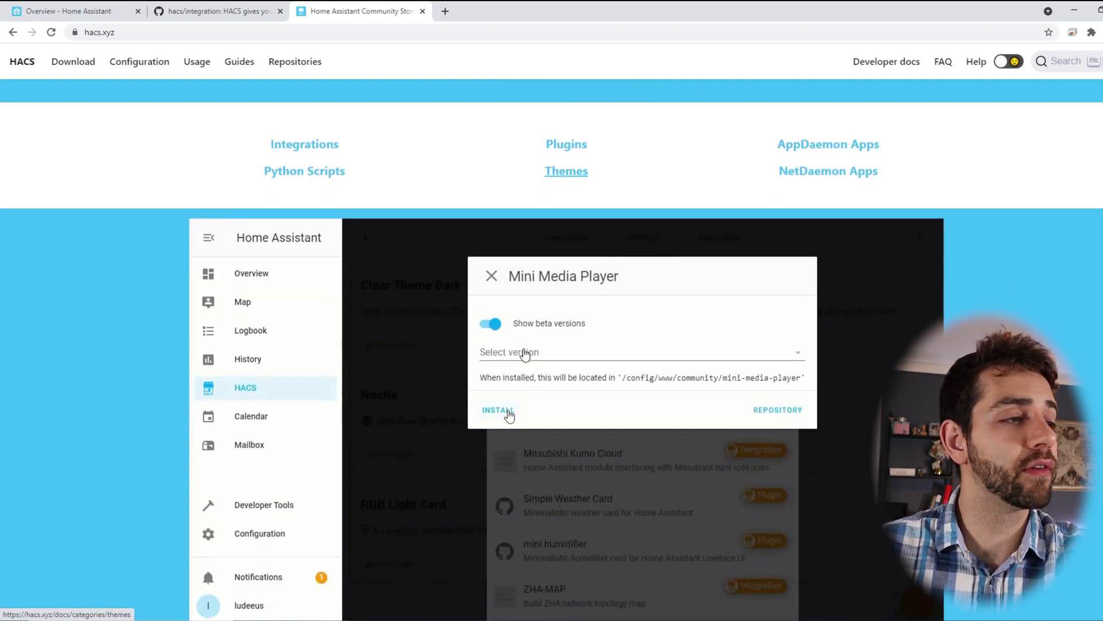
pyautogui.scroll(-2, 525, 354)
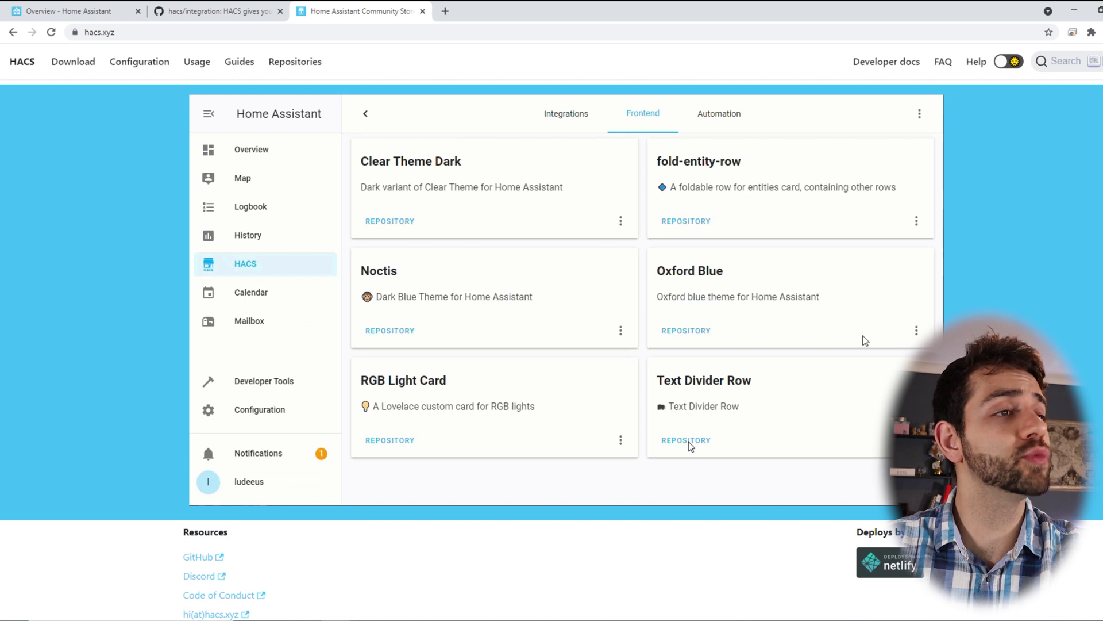
pyautogui.scroll(4, 690, 443)
pyautogui.scroll(5, 688, 441)
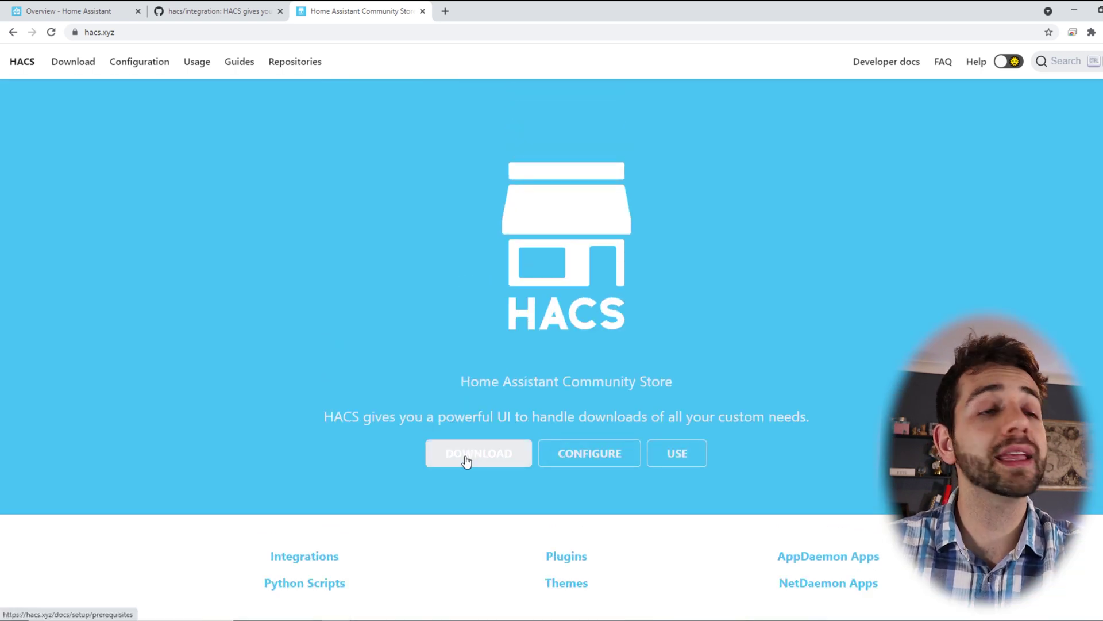
pyautogui.click(467, 459)
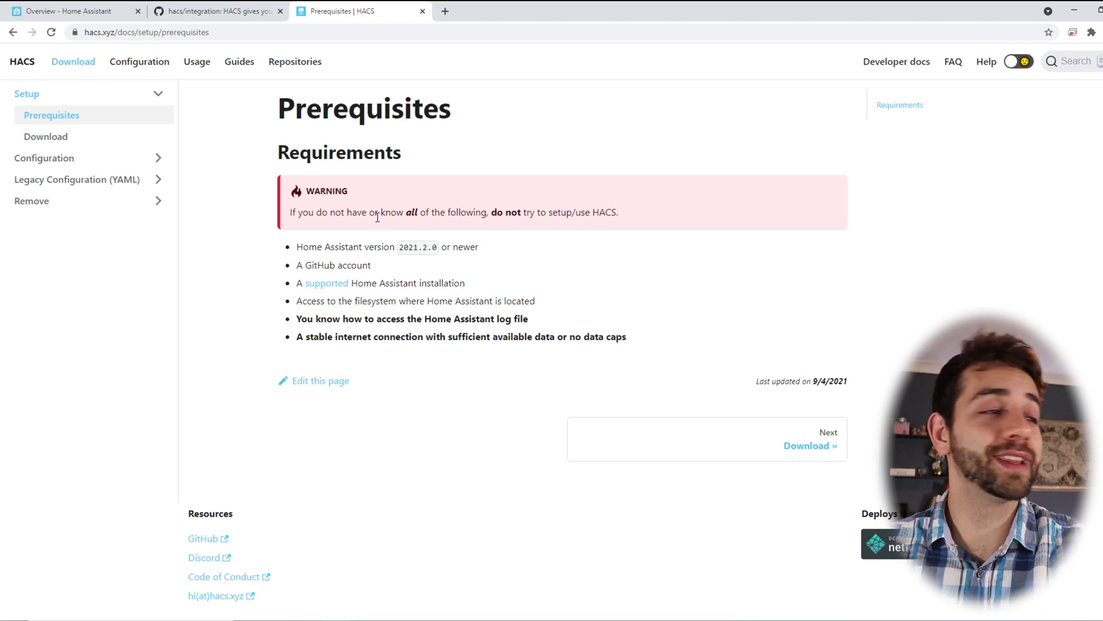
# Step: Highlight the requirements: GitHub account, supported installation, filesystem access, log file, and stable internet connection
pyautogui.moveTo(302, 265); pyautogui.dragTo(362, 262)
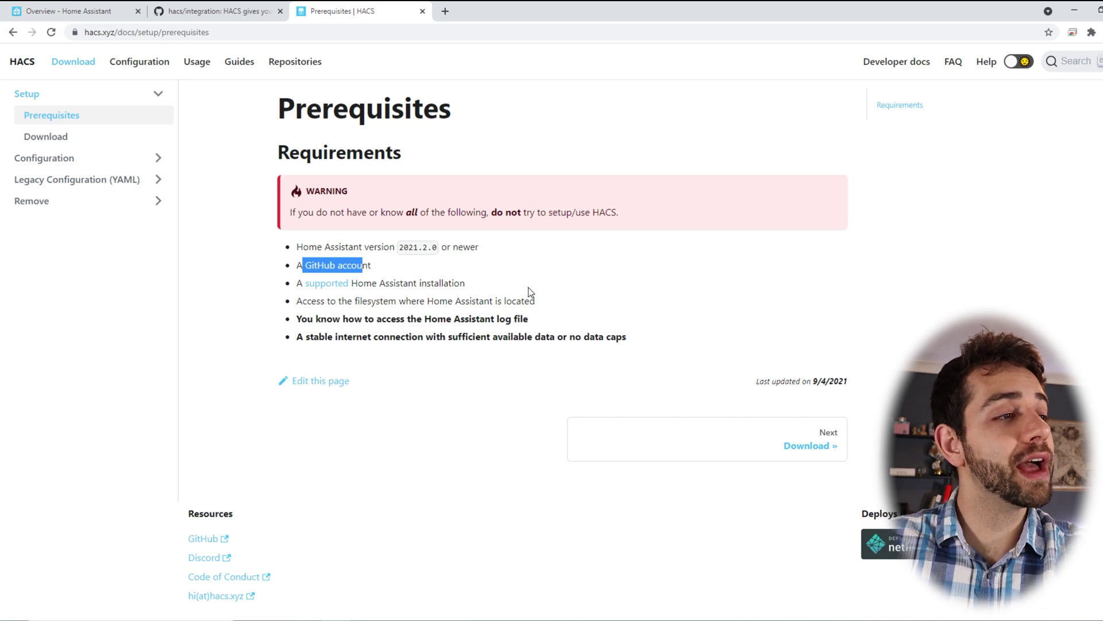
pyautogui.moveTo(464, 284); pyautogui.dragTo(320, 281)
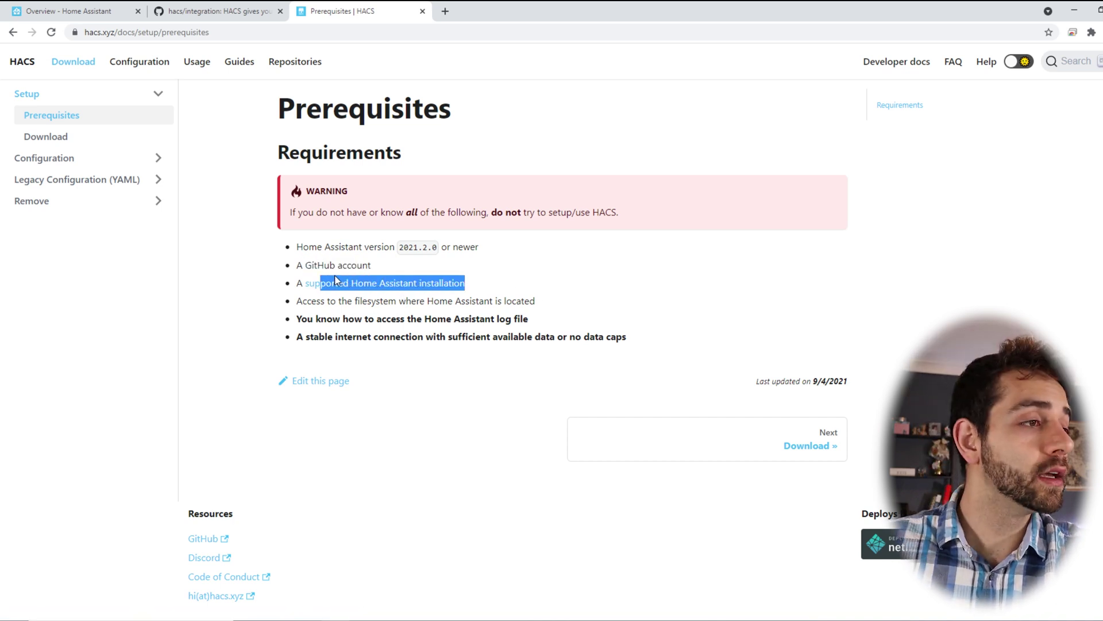
pyautogui.moveTo(326, 301); pyautogui.dragTo(533, 298)
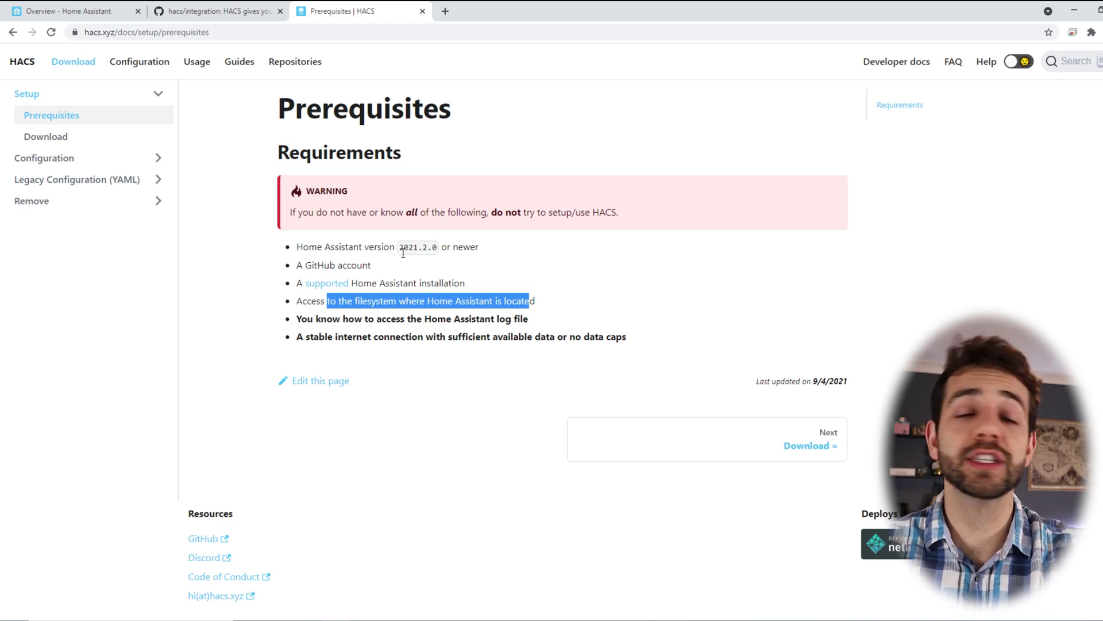
pyautogui.moveTo(333, 319); pyautogui.dragTo(514, 319)
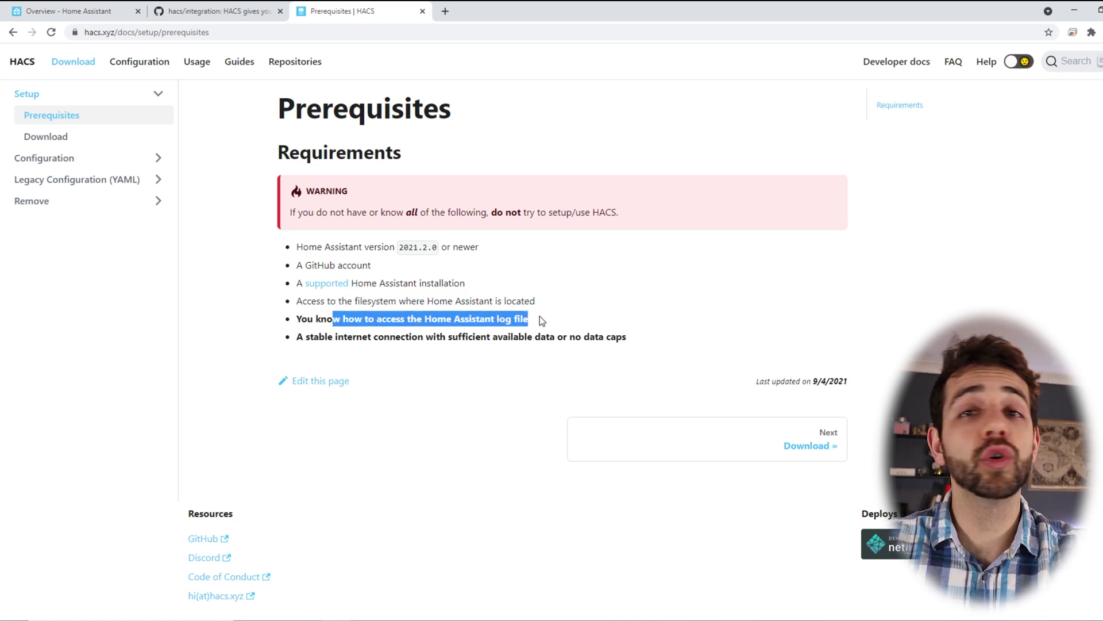
pyautogui.moveTo(337, 337); pyautogui.dragTo(574, 340)
pyautogui.click(458, 343)
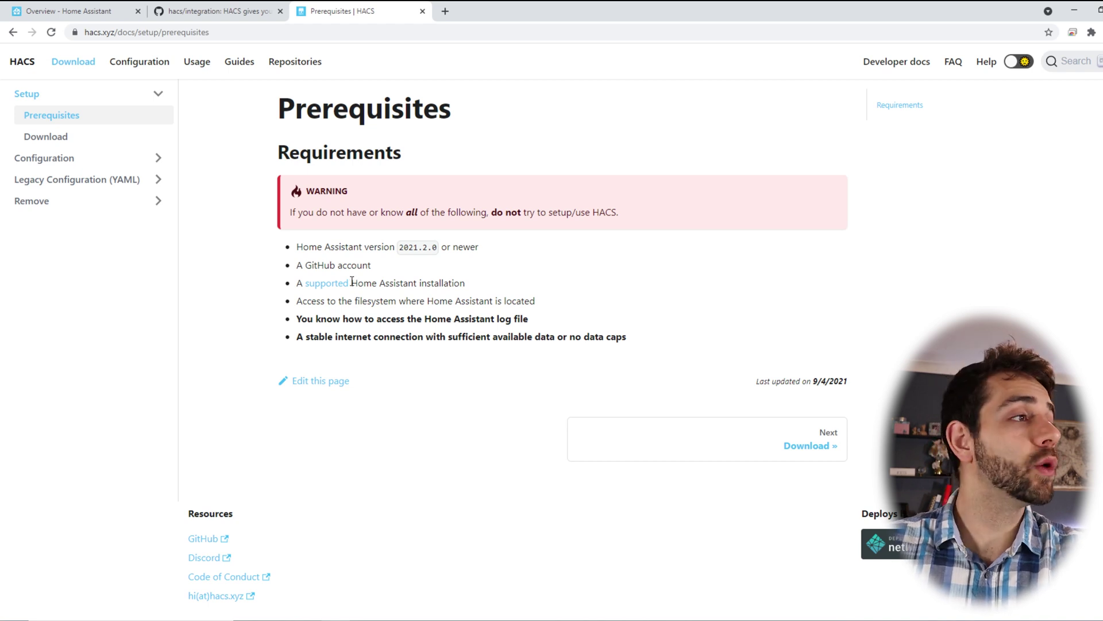
pyautogui.click(58, 138)
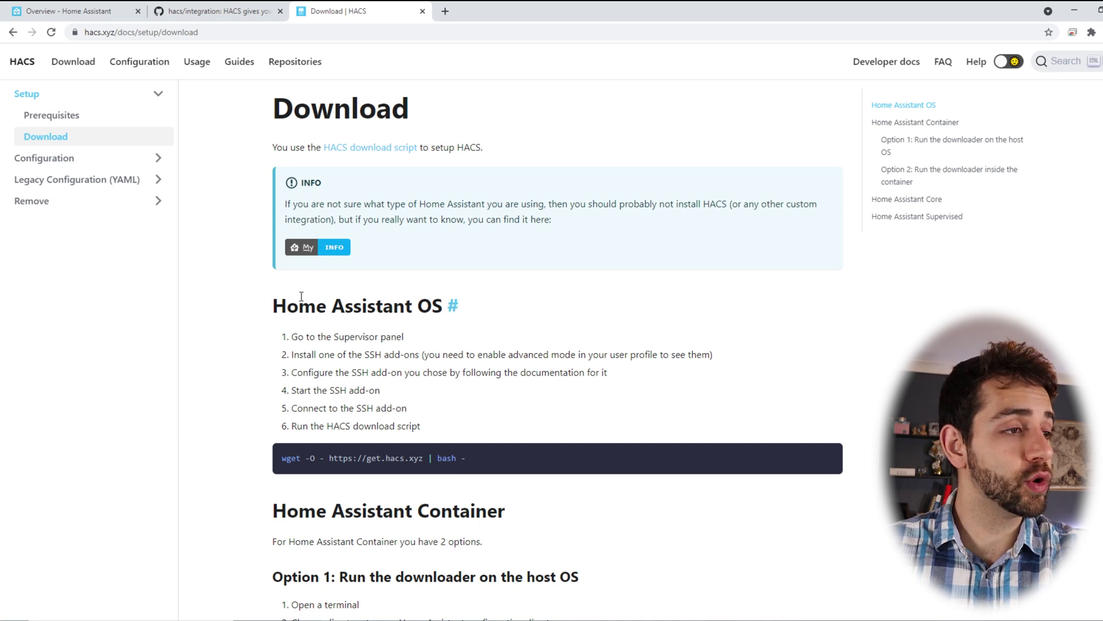
pyautogui.moveTo(286, 306); pyautogui.dragTo(412, 306)
pyautogui.scroll(-2, 442, 421)
pyautogui.scroll(-1, 443, 423)
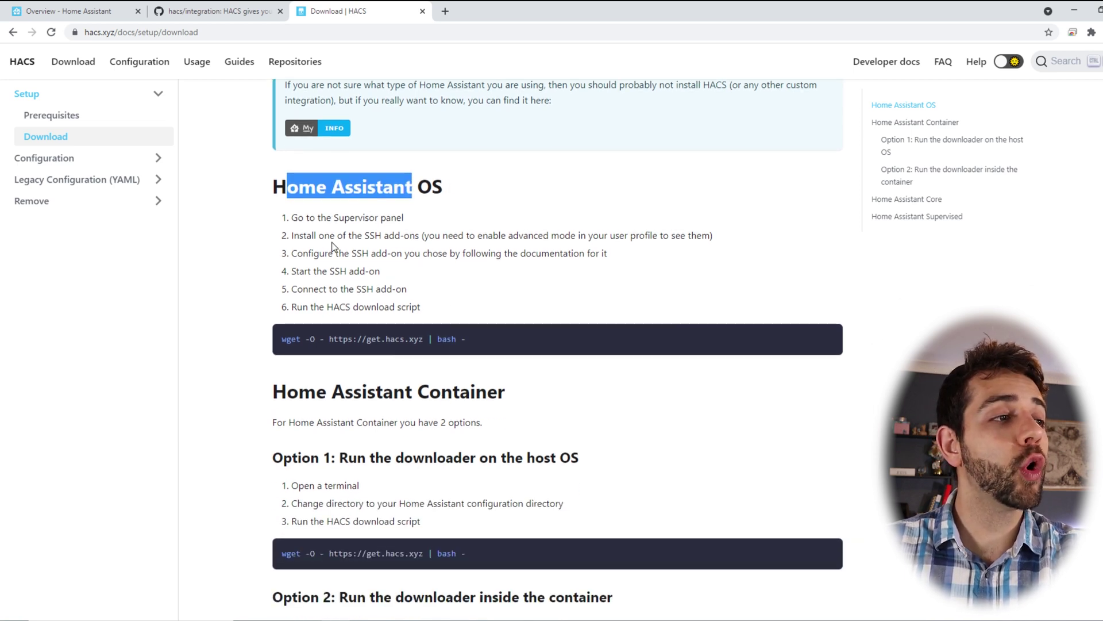
pyautogui.moveTo(293, 235); pyautogui.dragTo(501, 235)
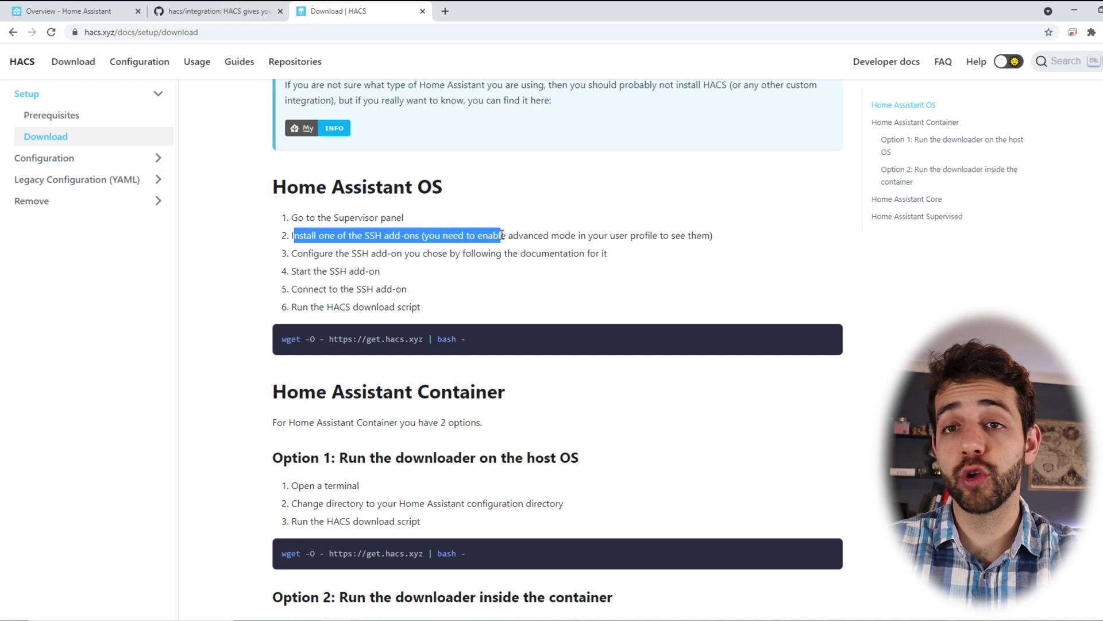
pyautogui.moveTo(467, 339); pyautogui.dragTo(276, 340)
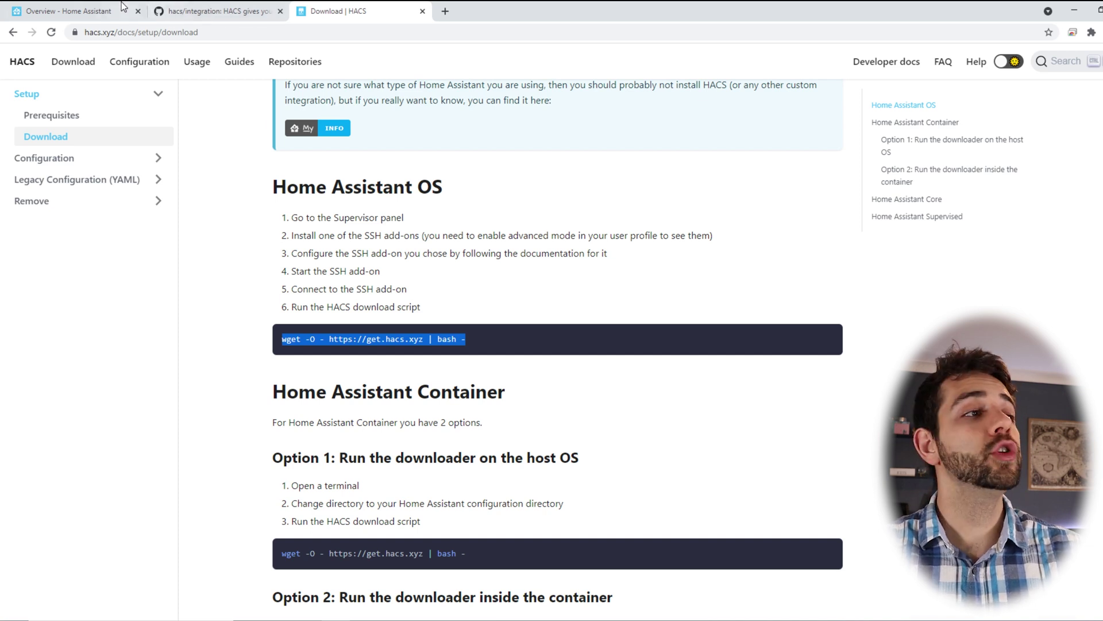
# Step: Switch to the hacs/integration GitHub tab and scroll down the repository page
pyautogui.click(193, 8)
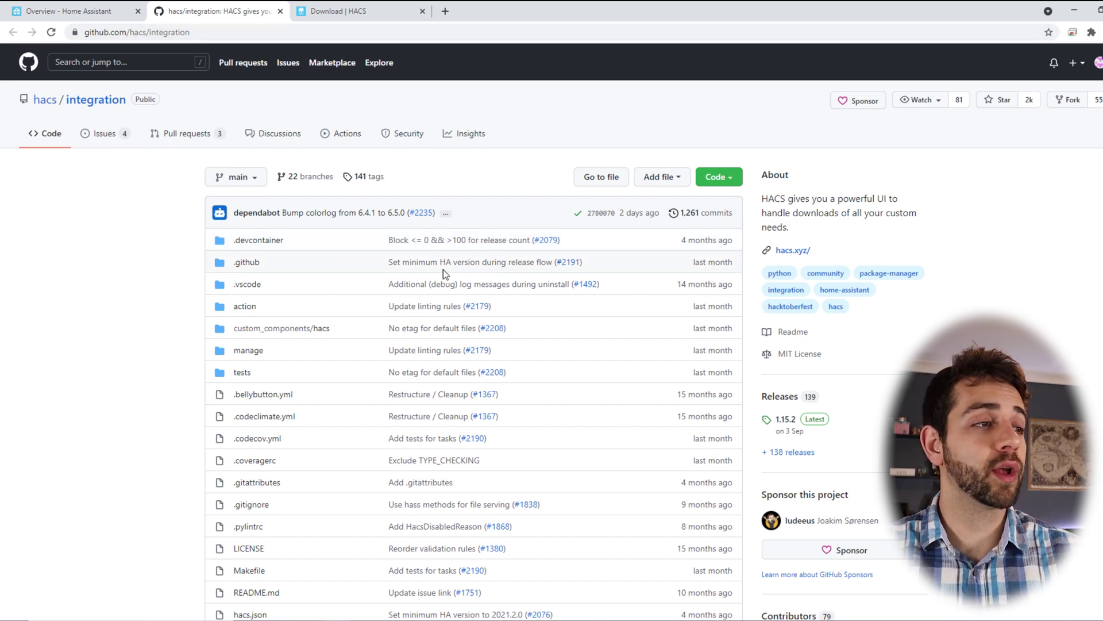
pyautogui.scroll(-6, 443, 271)
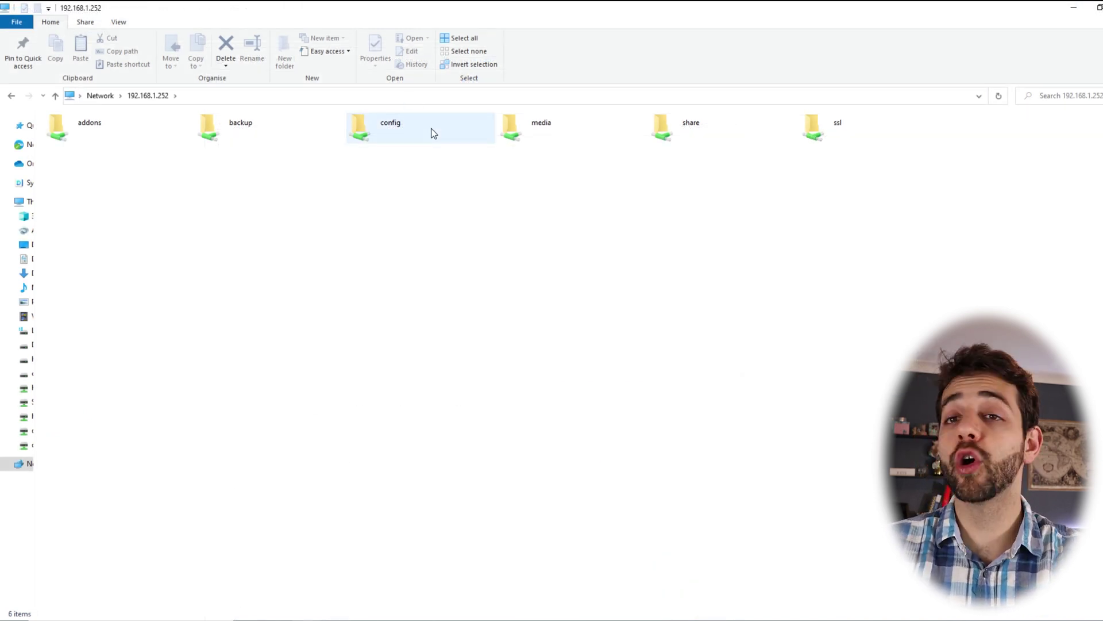
# Step: Open config, then custom_components, which holds deepstack_object and reolink_dev
pyautogui.doubleClick(433, 134)
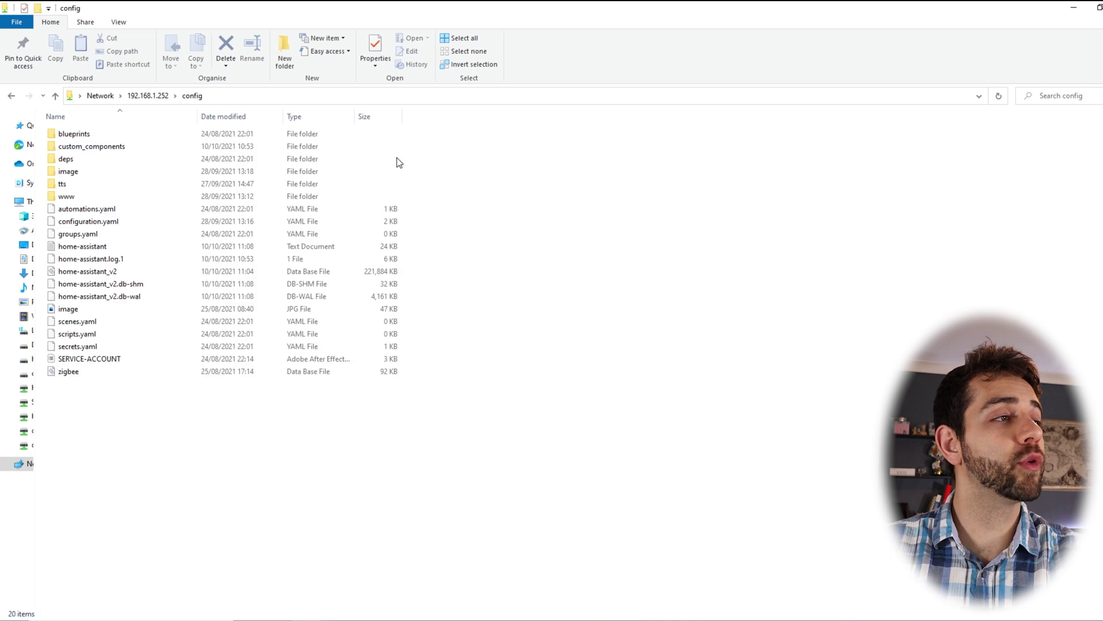
pyautogui.click(62, 148)
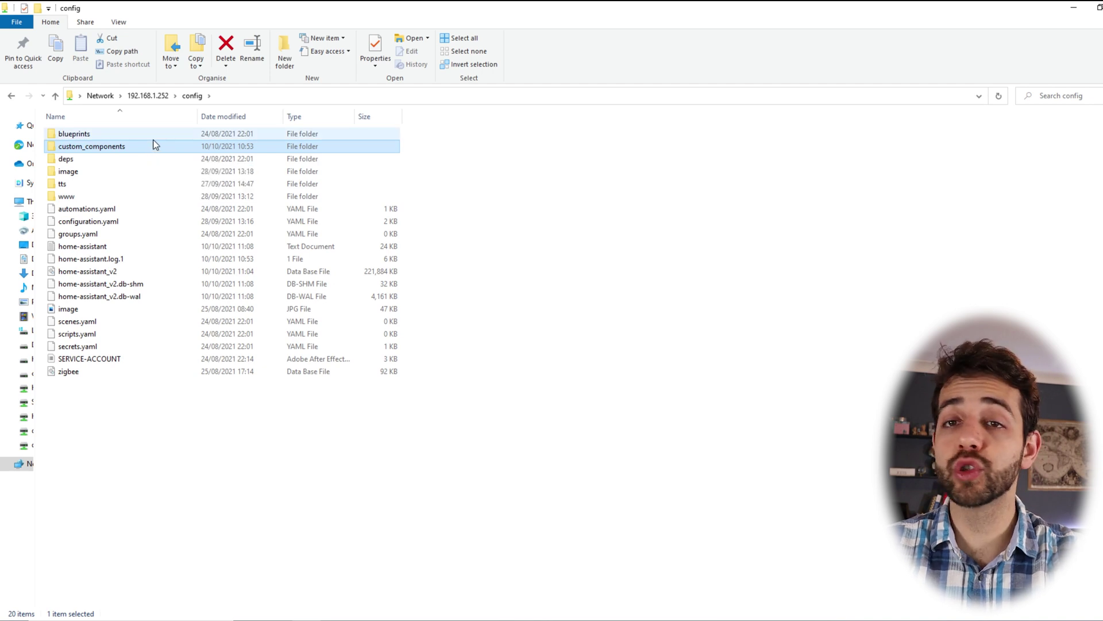
pyautogui.doubleClick(129, 149)
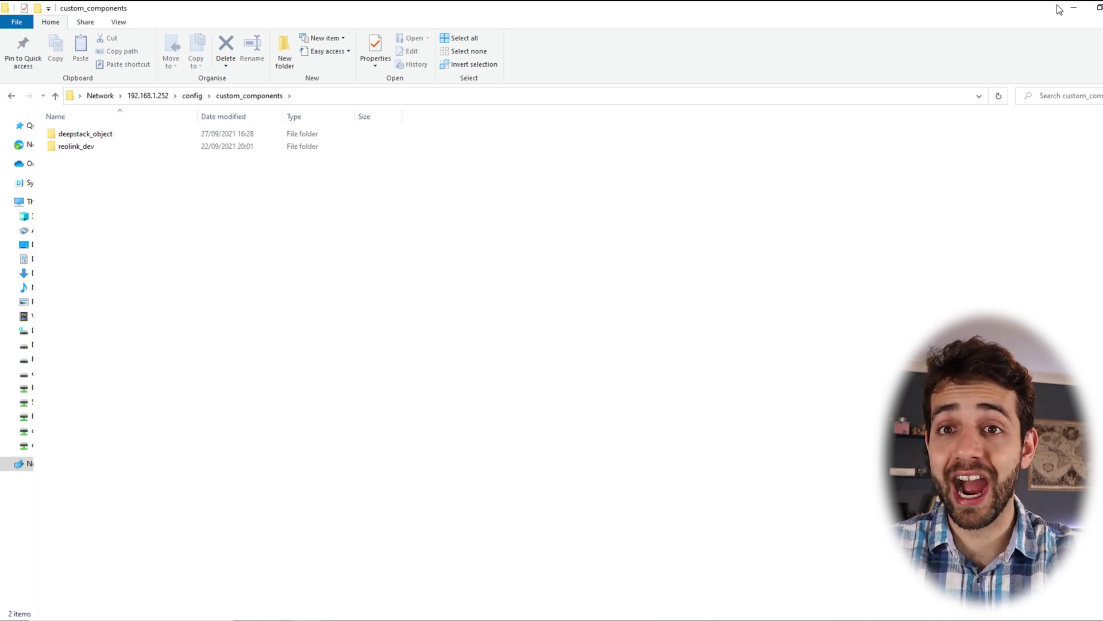
# Step: Return to the HACS Download page and reselect the wget install command
pyautogui.click(1074, 8)
pyautogui.click(339, 11)
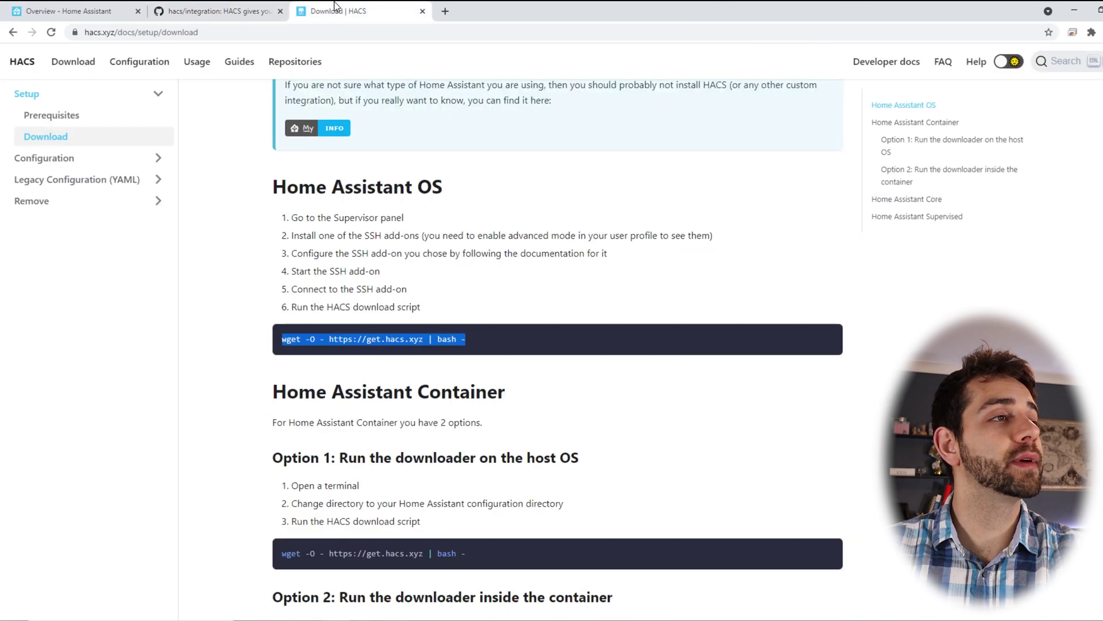
pyautogui.moveTo(477, 339); pyautogui.dragTo(280, 340)
pyautogui.hotkey('ctrl', 'c')
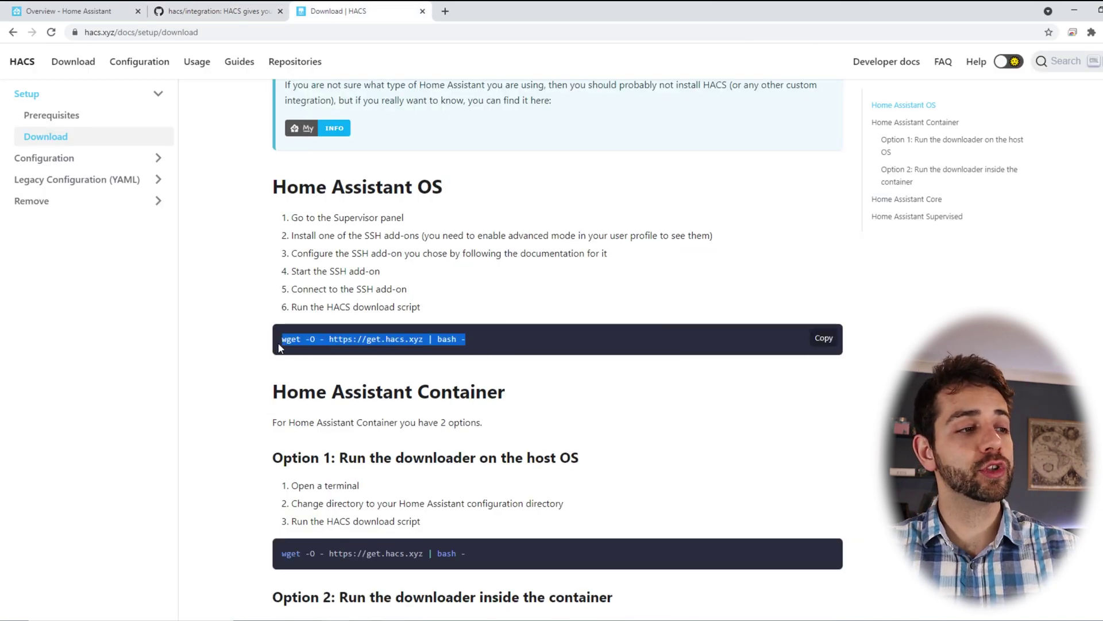
pyautogui.click(18, 9)
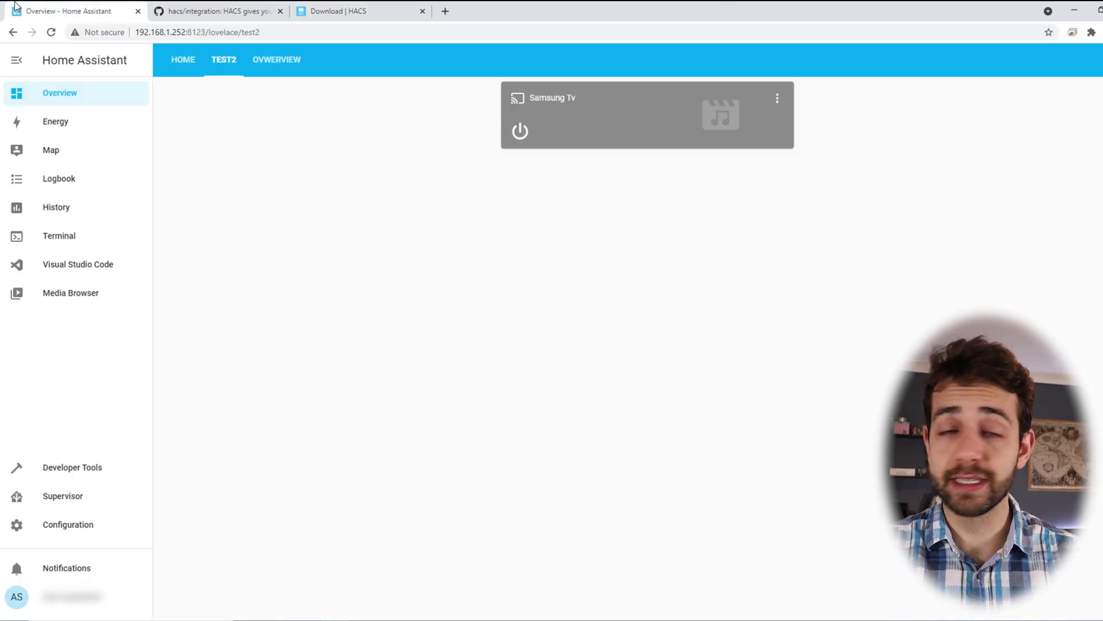
pyautogui.click(89, 234)
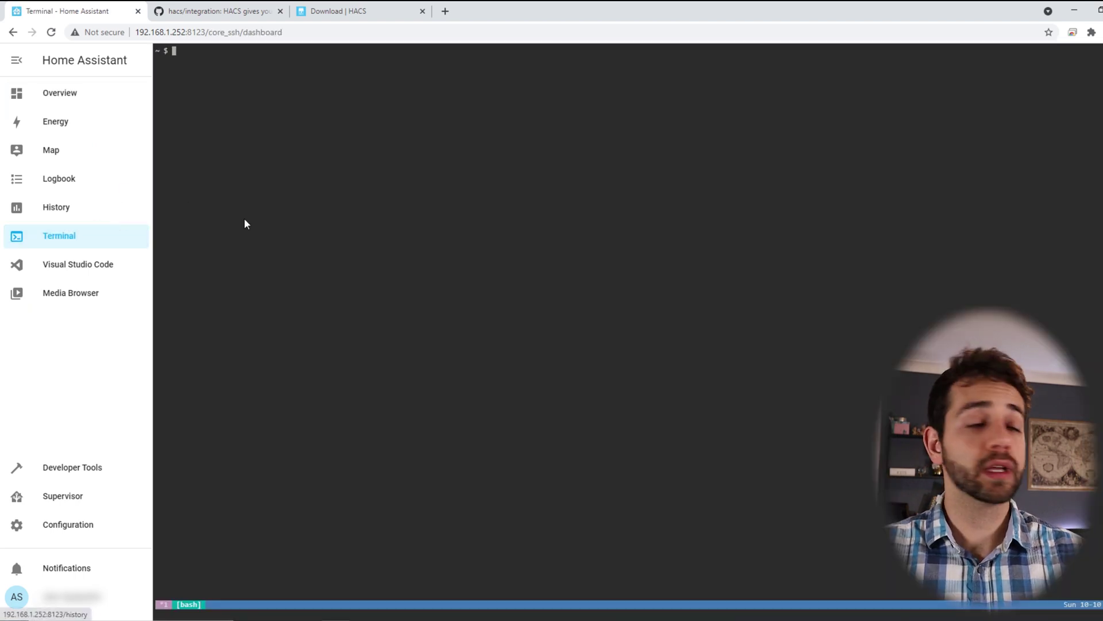
pyautogui.rightClick(236, 58)
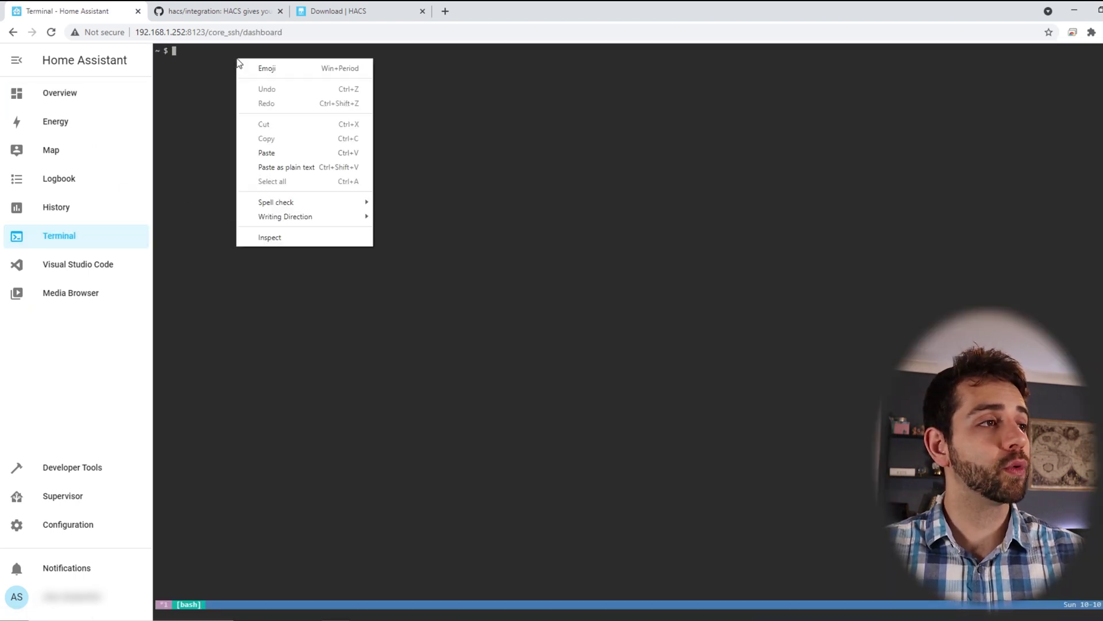
pyautogui.click(290, 149)
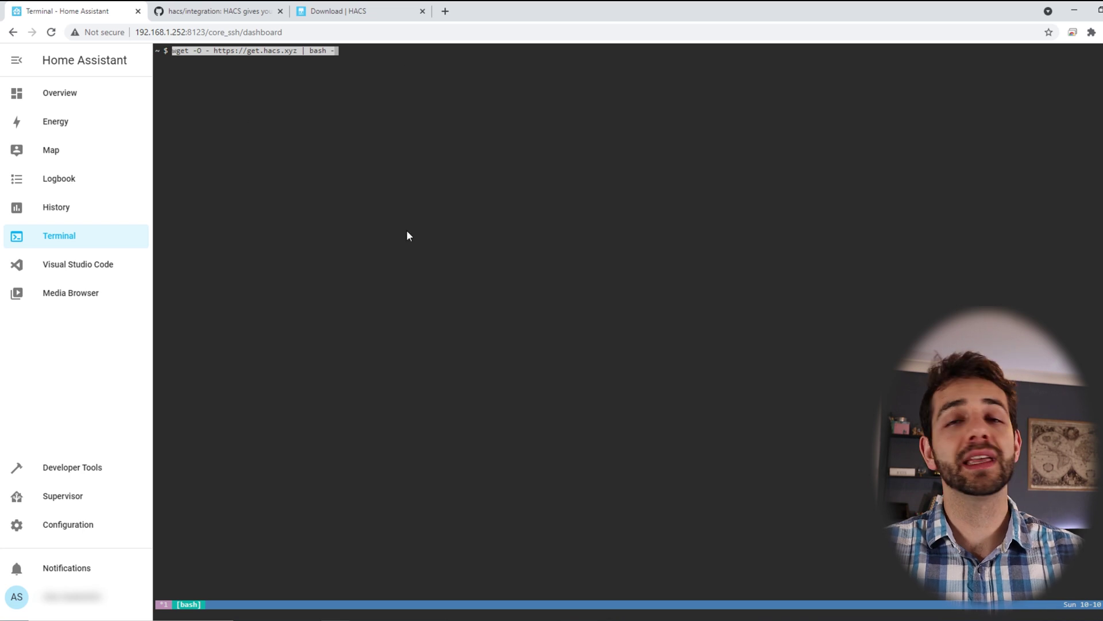
pyautogui.press('Return')
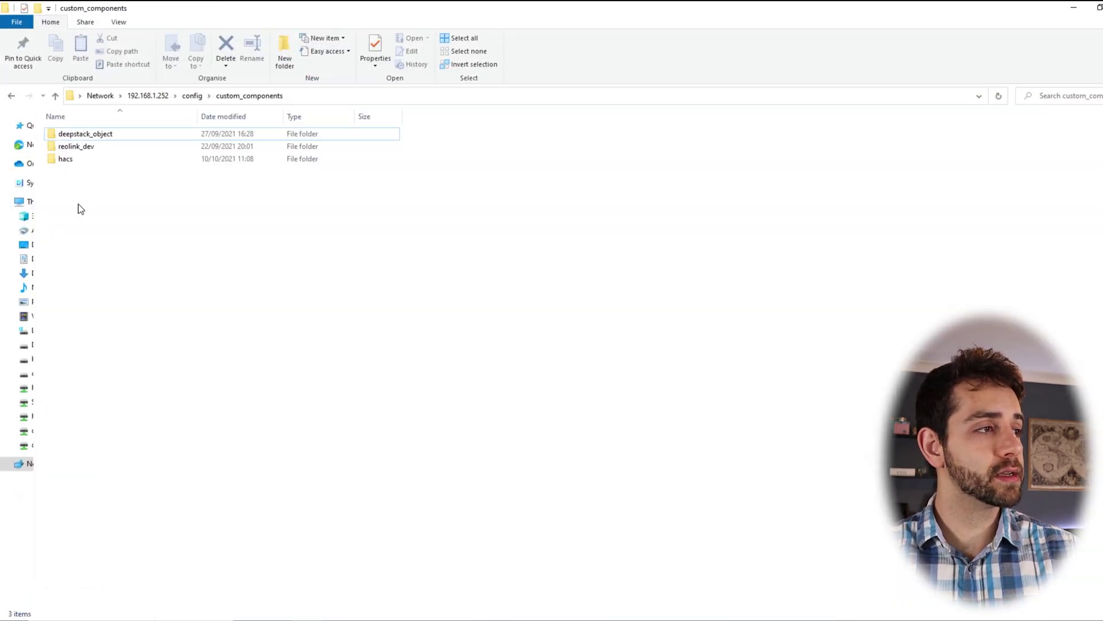
# Step: Open the newly created hacs folder inside custom_components beside the browser
pyautogui.click(68, 160)
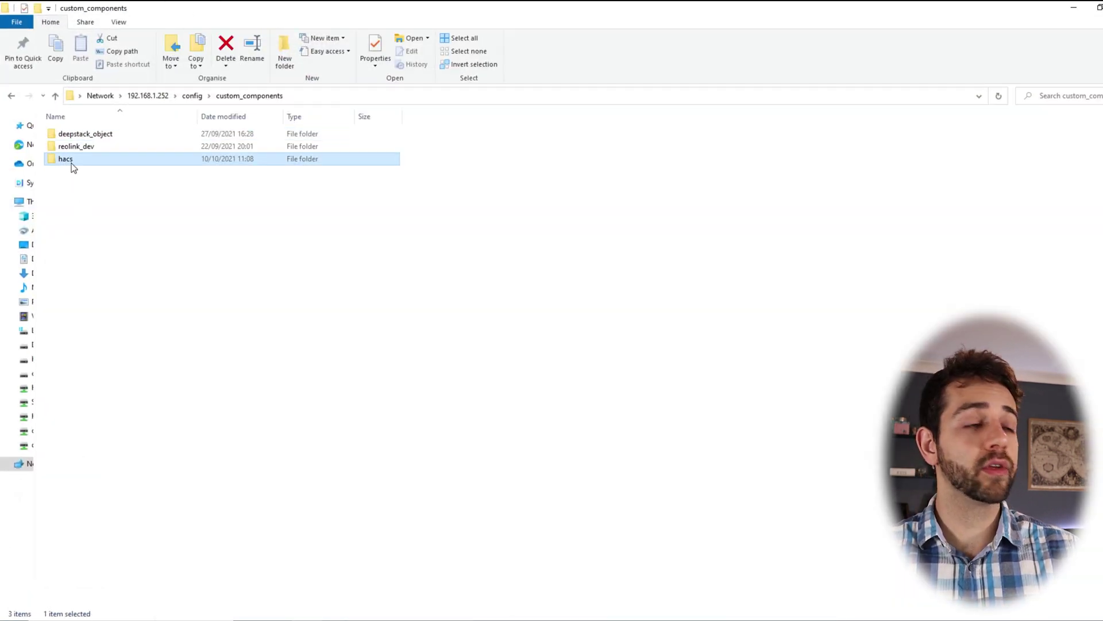
pyautogui.doubleClick(108, 164)
pyautogui.moveTo(144, 6); pyautogui.dragTo(230, 225)
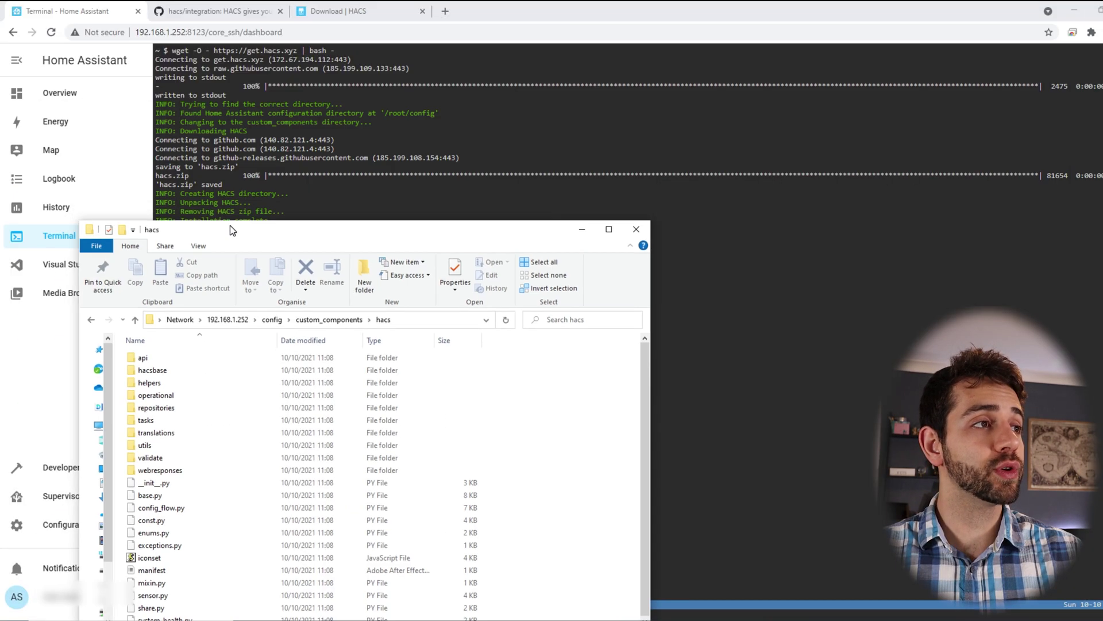
pyautogui.click(362, 11)
pyautogui.click(218, 11)
pyautogui.scroll(10, 403, 253)
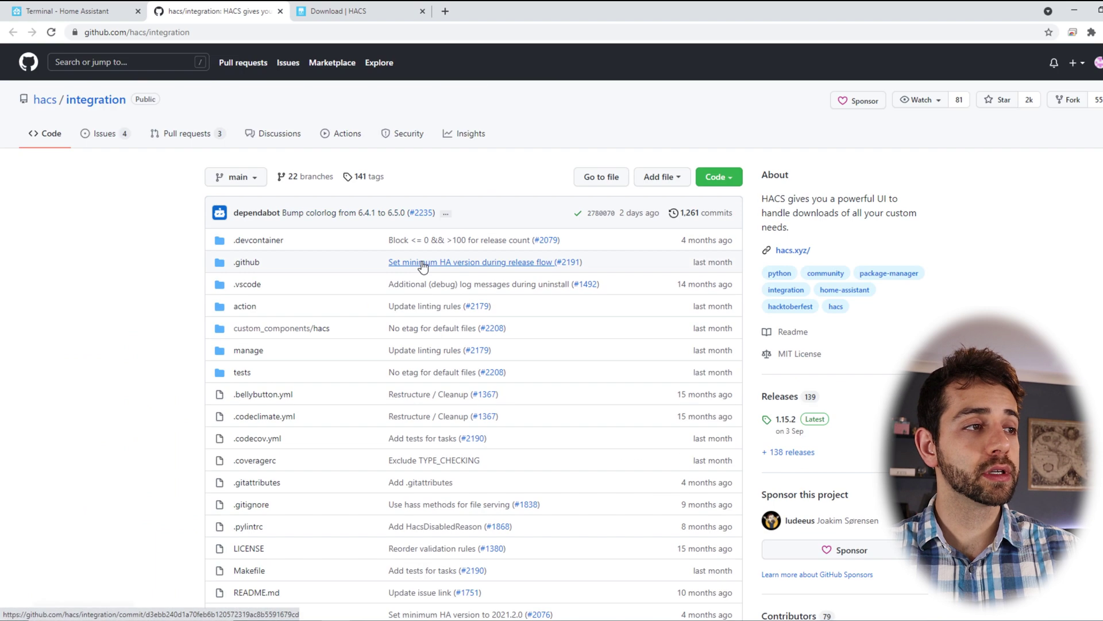
# Step: Review the 22-item hacs folder full screen, close it, and return to Home Assistant Configuration
pyautogui.hotkey('alt', 'Tab')
pyautogui.doubleClick(388, 222)
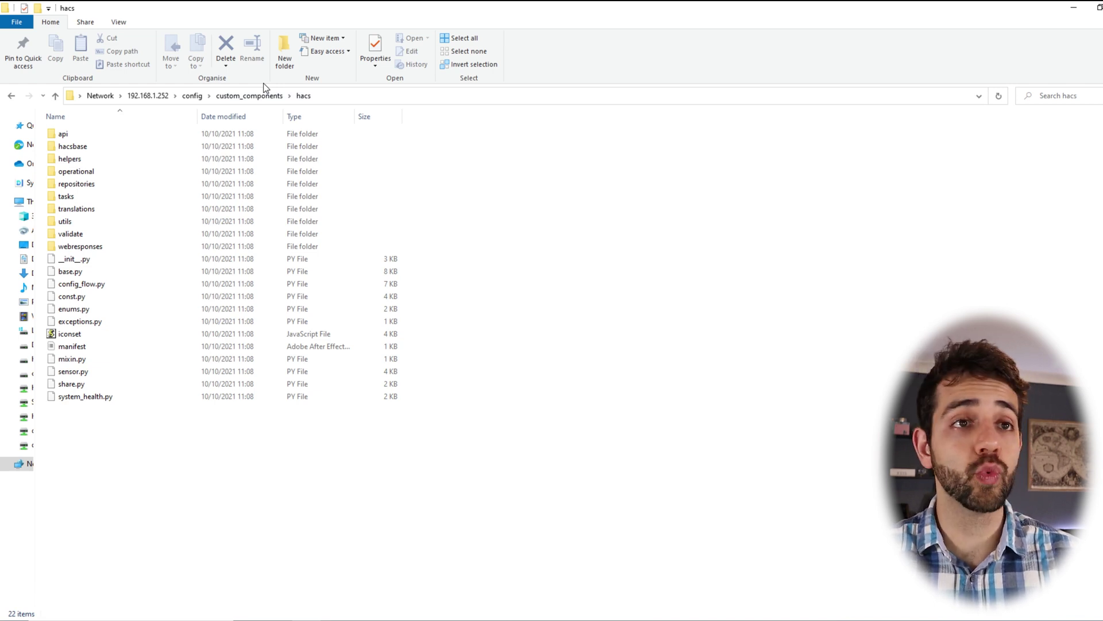
pyautogui.click(1074, 7)
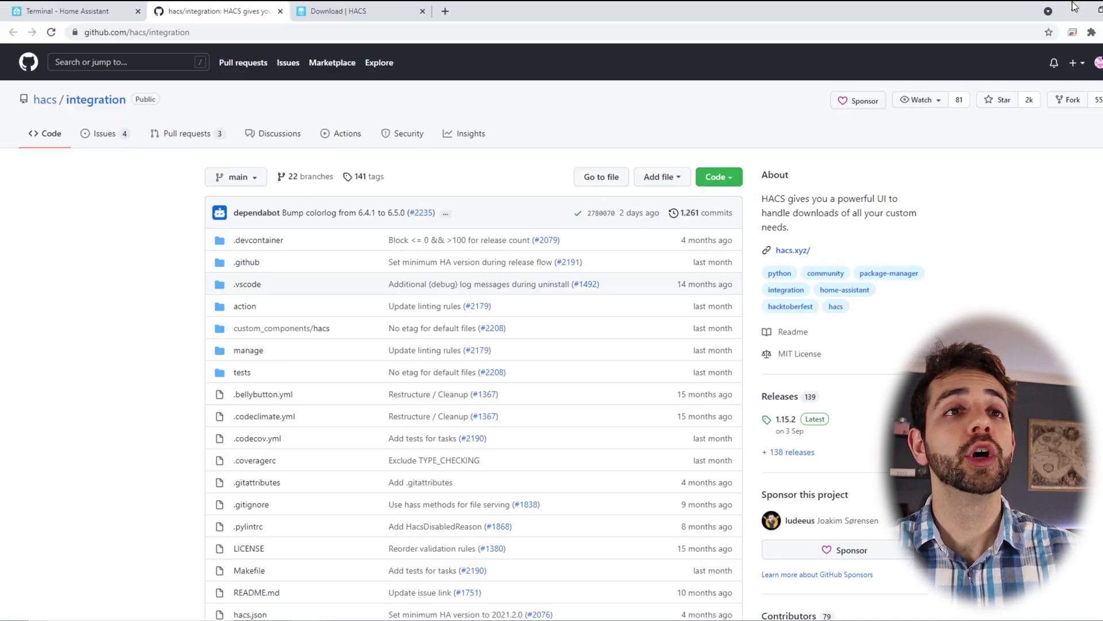
pyautogui.click(84, 8)
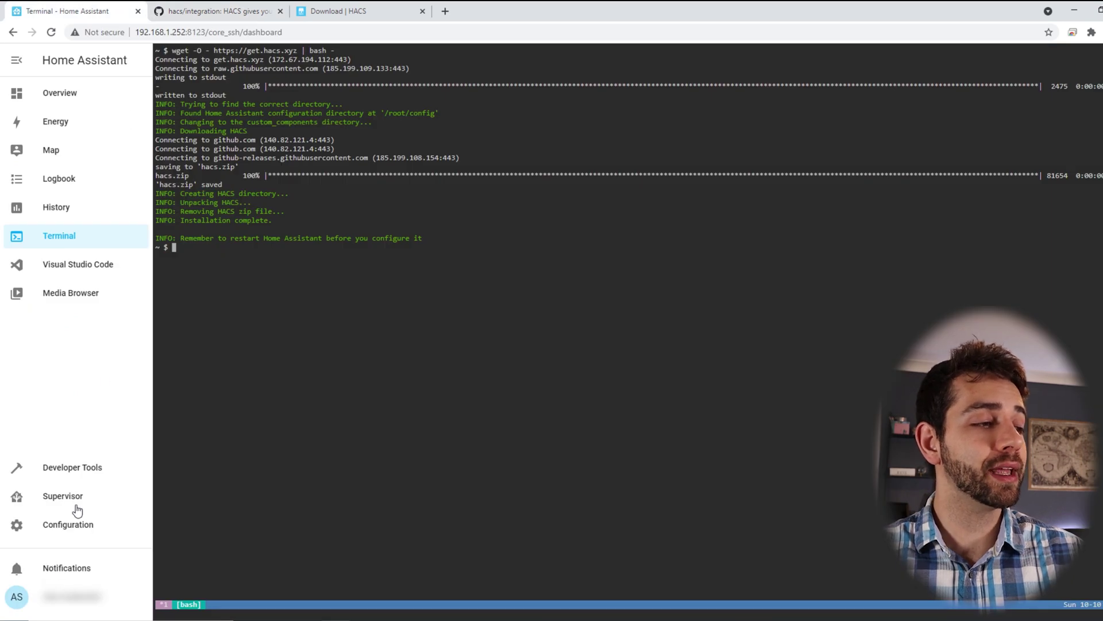
pyautogui.click(76, 525)
# Step: Run Check Configuration under Server Controls, confirm it is valid, then open the user profile
pyautogui.scroll(-7, 557, 276)
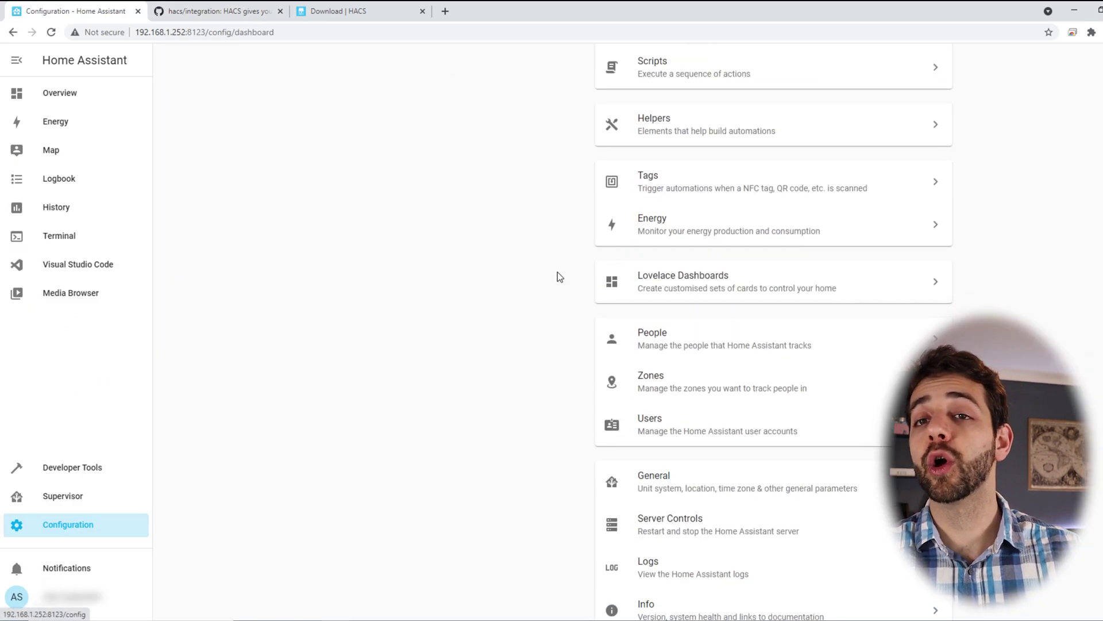
pyautogui.scroll(-2, 557, 276)
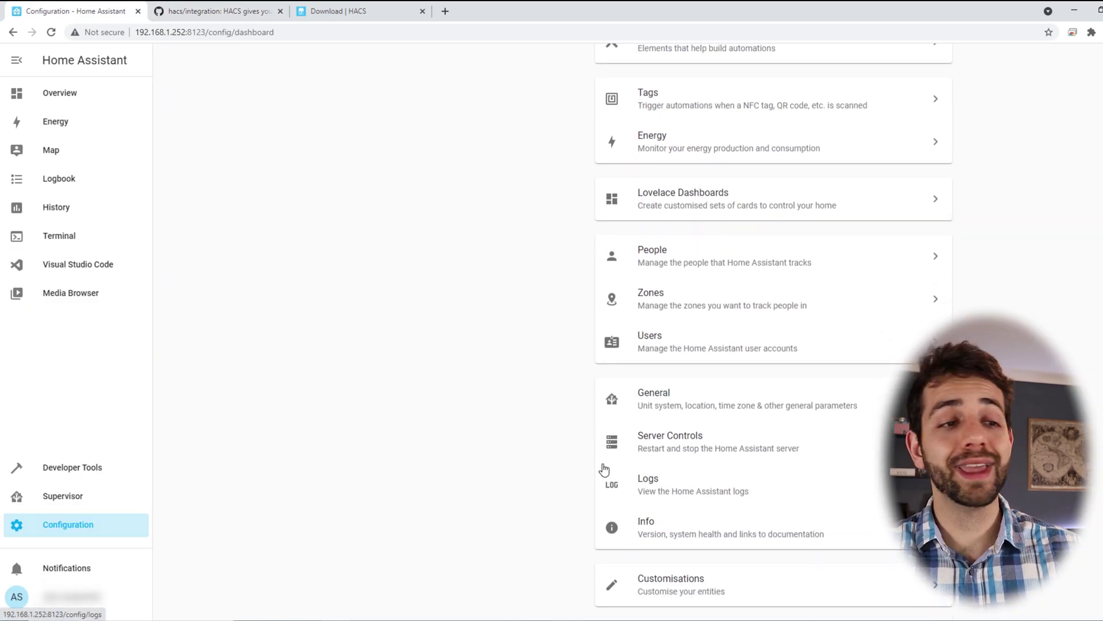
pyautogui.click(707, 447)
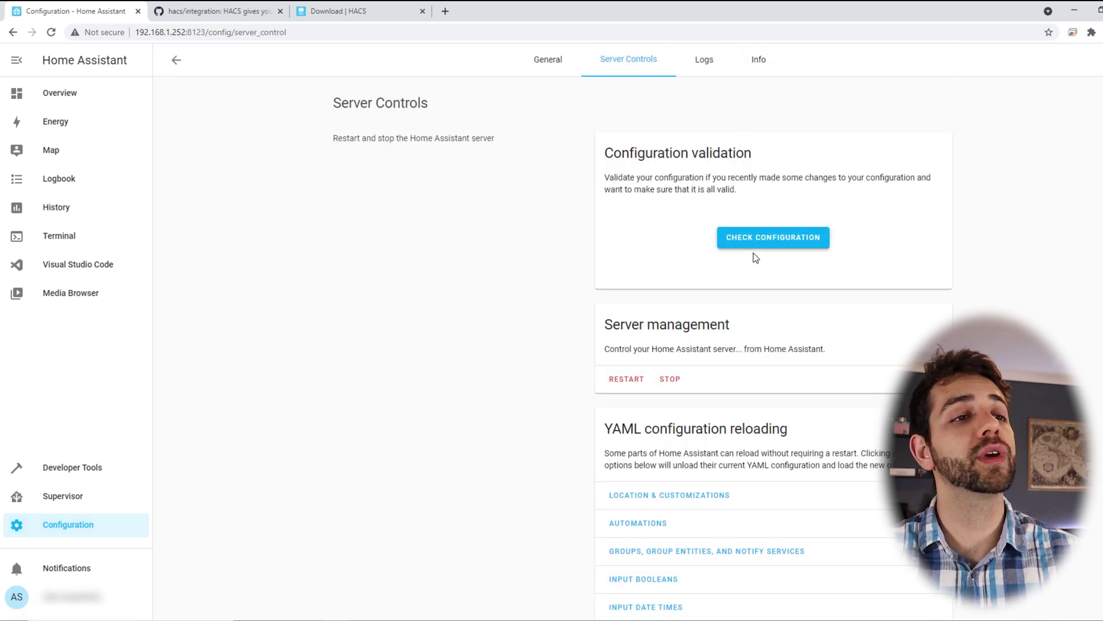
pyautogui.click(766, 244)
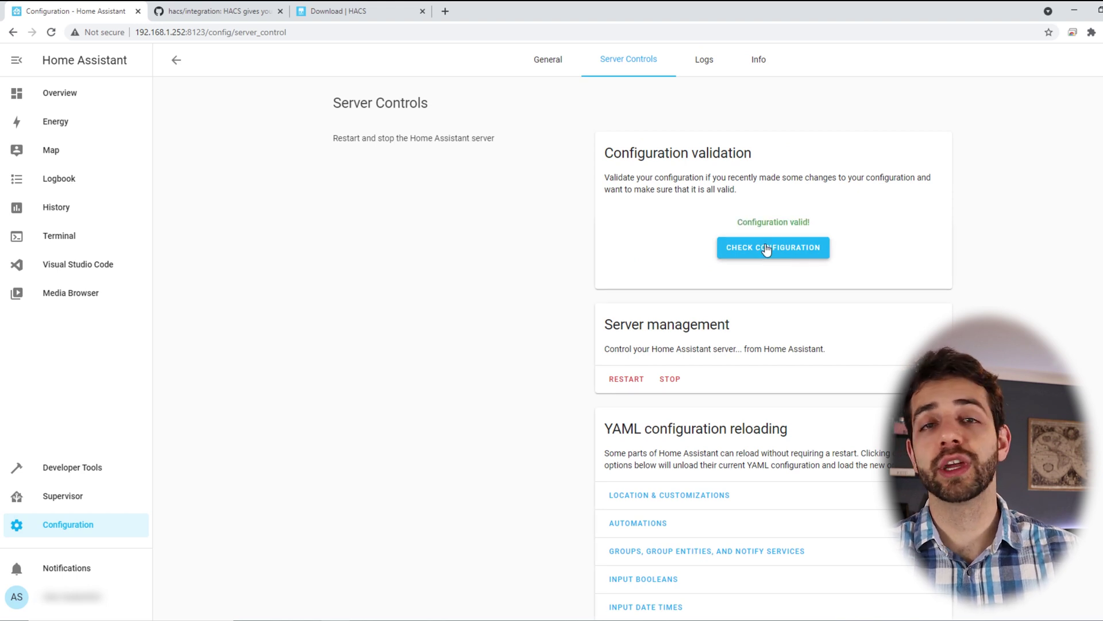
pyautogui.moveTo(722, 219); pyautogui.dragTo(838, 218)
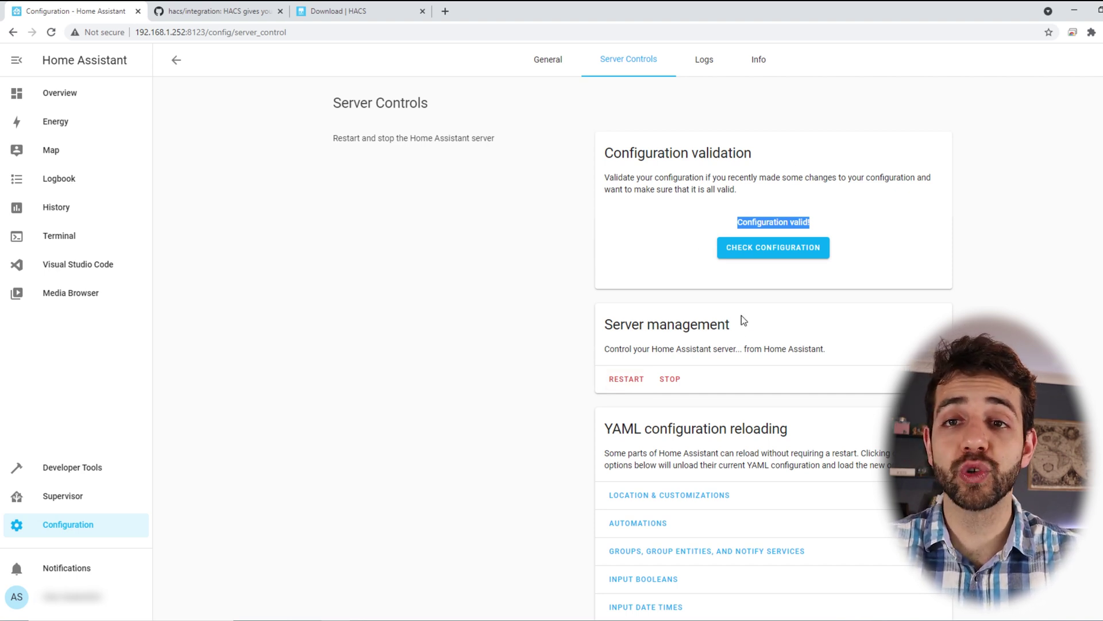
pyautogui.click(83, 608)
# Step: Confirm Advanced Mode is on, then restart Home Assistant from Server Controls and confirm with OK
pyautogui.scroll(-5, 535, 533)
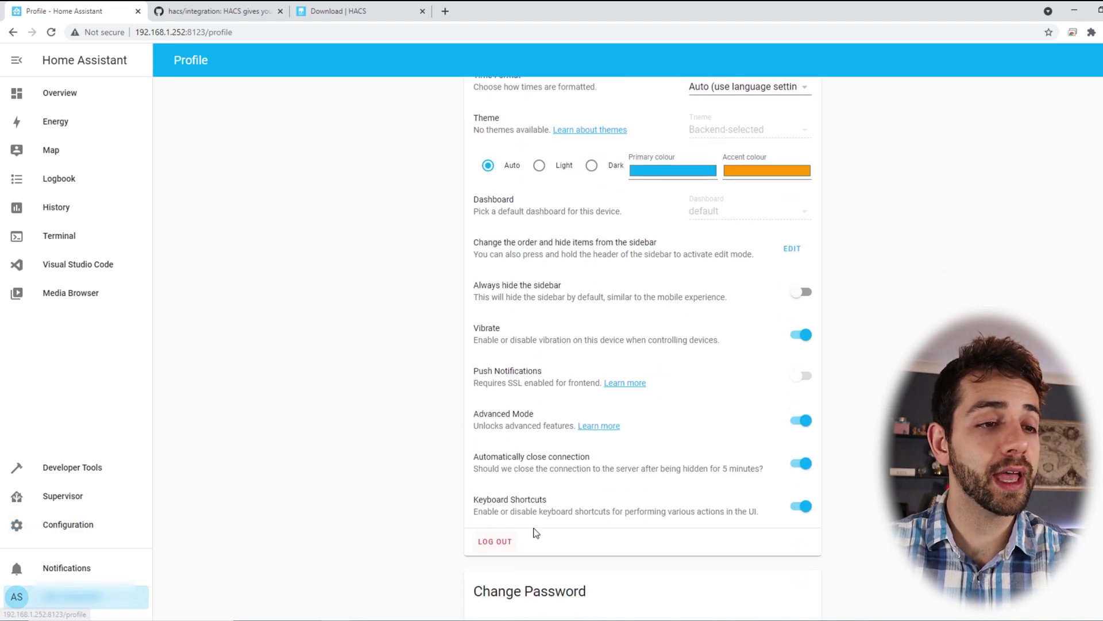
pyautogui.moveTo(479, 413); pyautogui.dragTo(553, 419)
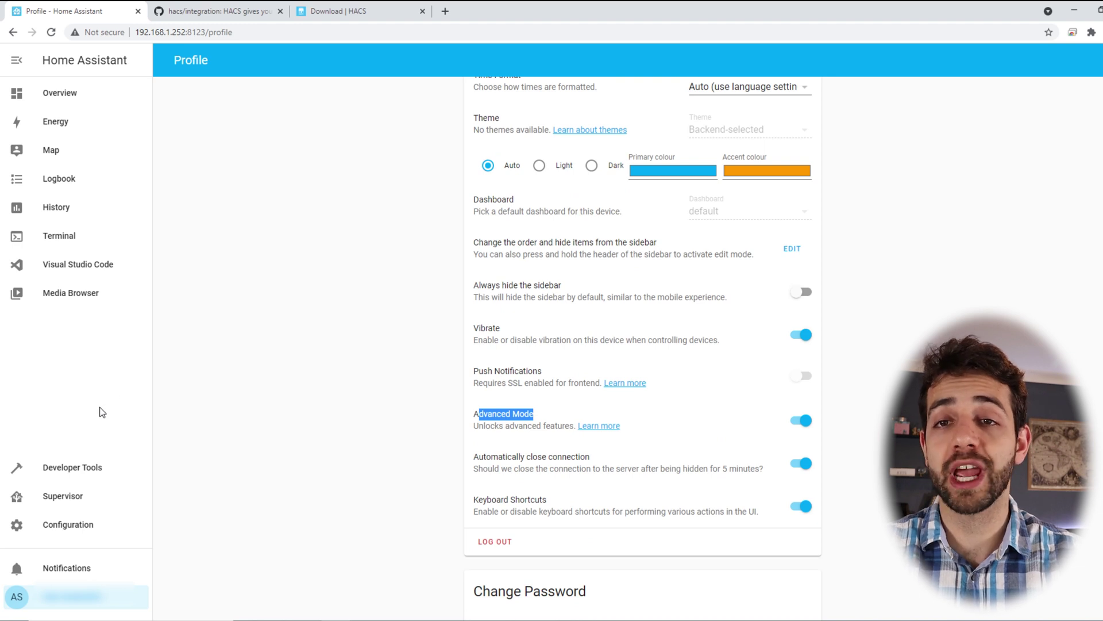
pyautogui.click(86, 525)
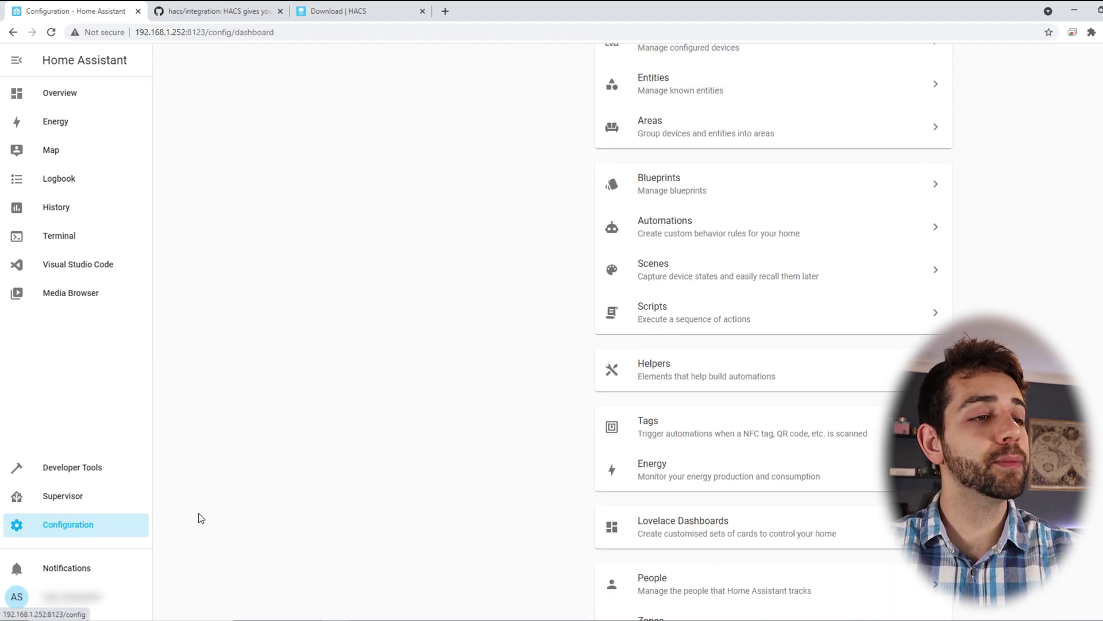
pyautogui.scroll(-5, 473, 441)
pyautogui.click(695, 445)
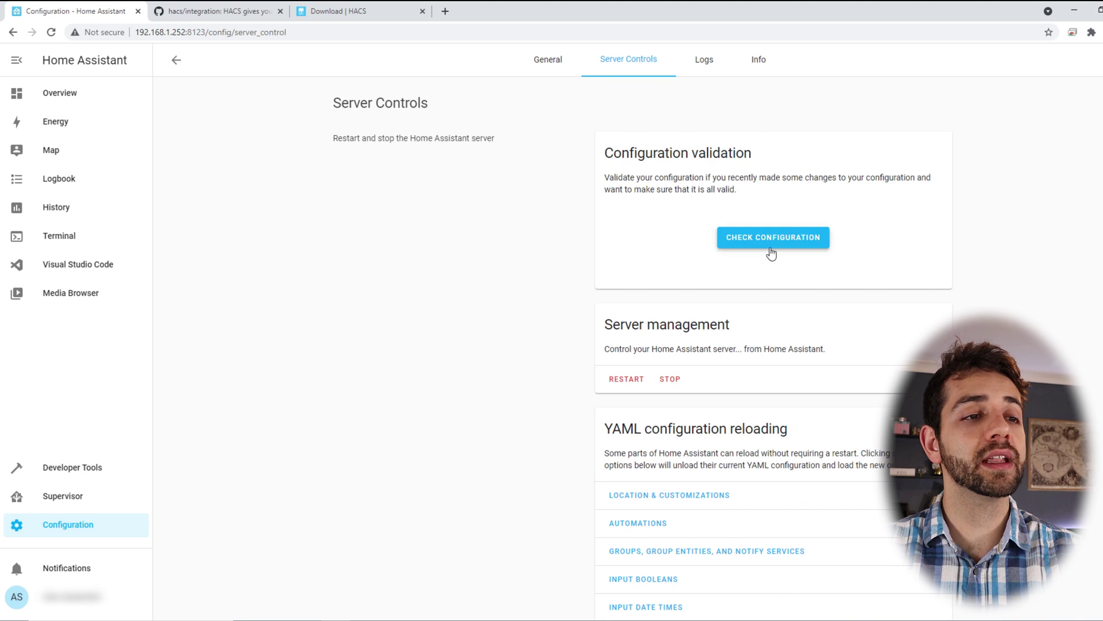
pyautogui.click(630, 382)
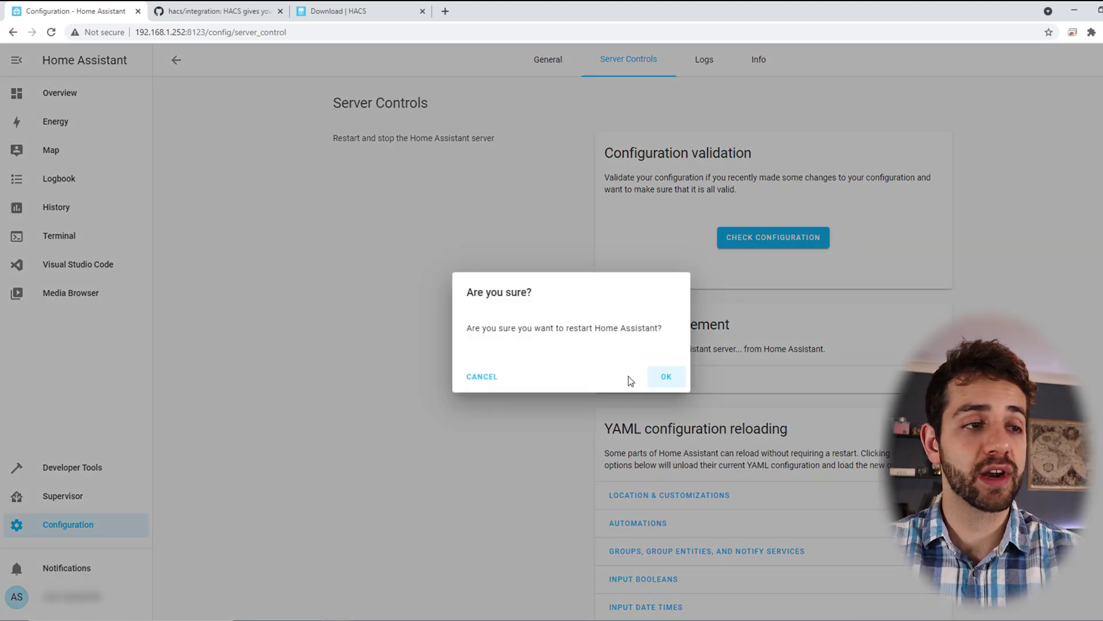
pyautogui.click(678, 379)
pyautogui.scroll(-1, 589, 335)
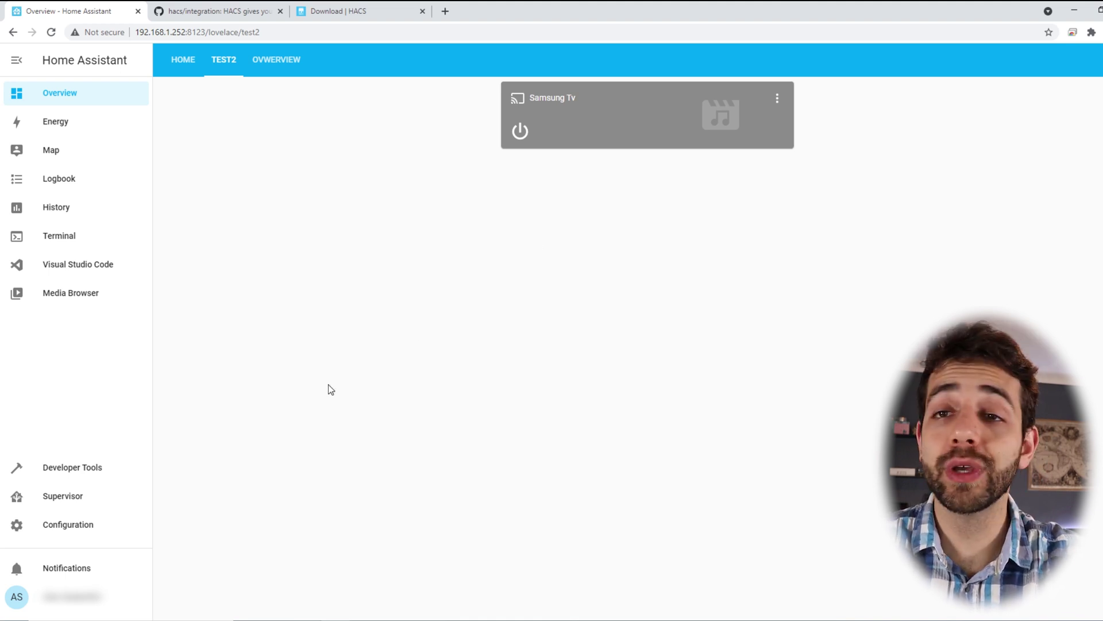
# Step: In Integrations, add a new integration by searching 'hac' and choosing HACS
pyautogui.click(65, 532)
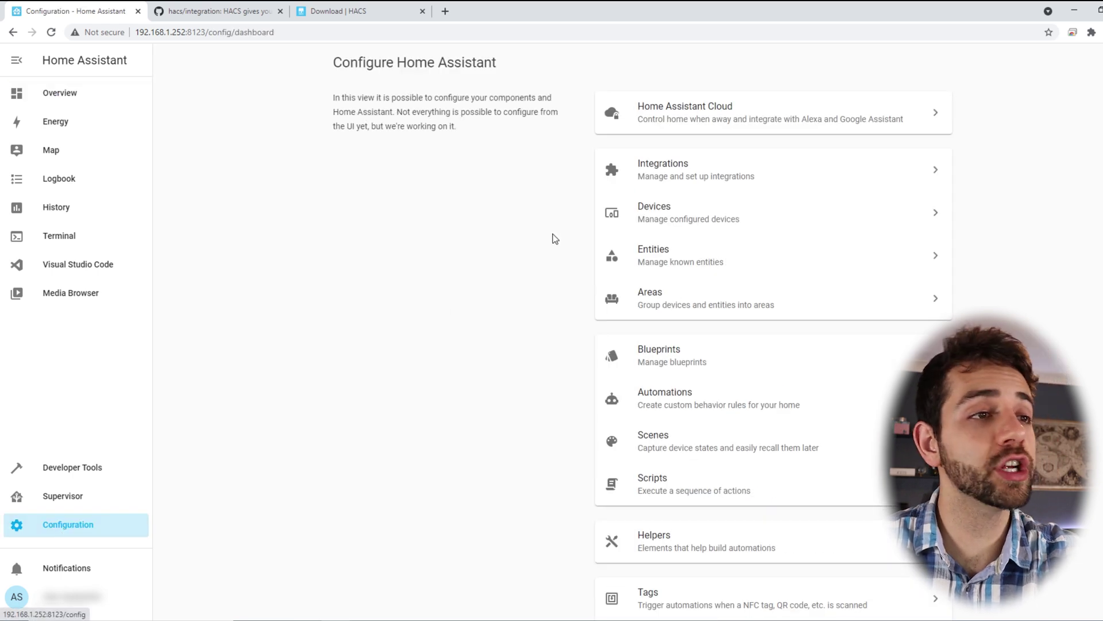
pyautogui.click(722, 165)
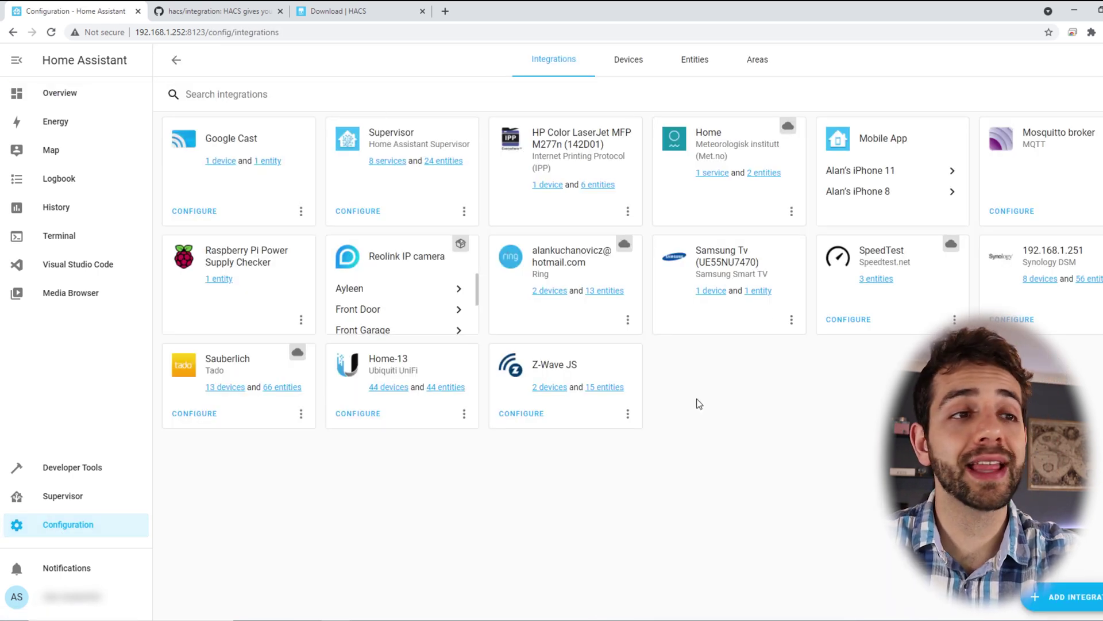
pyautogui.click(1099, 602)
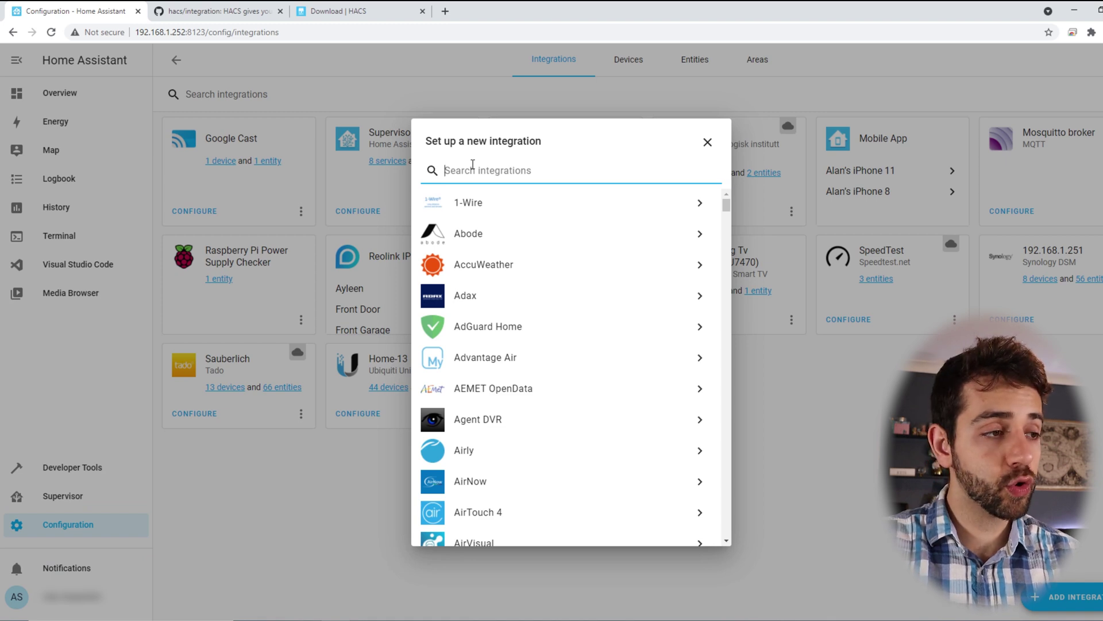
pyautogui.write('hac')
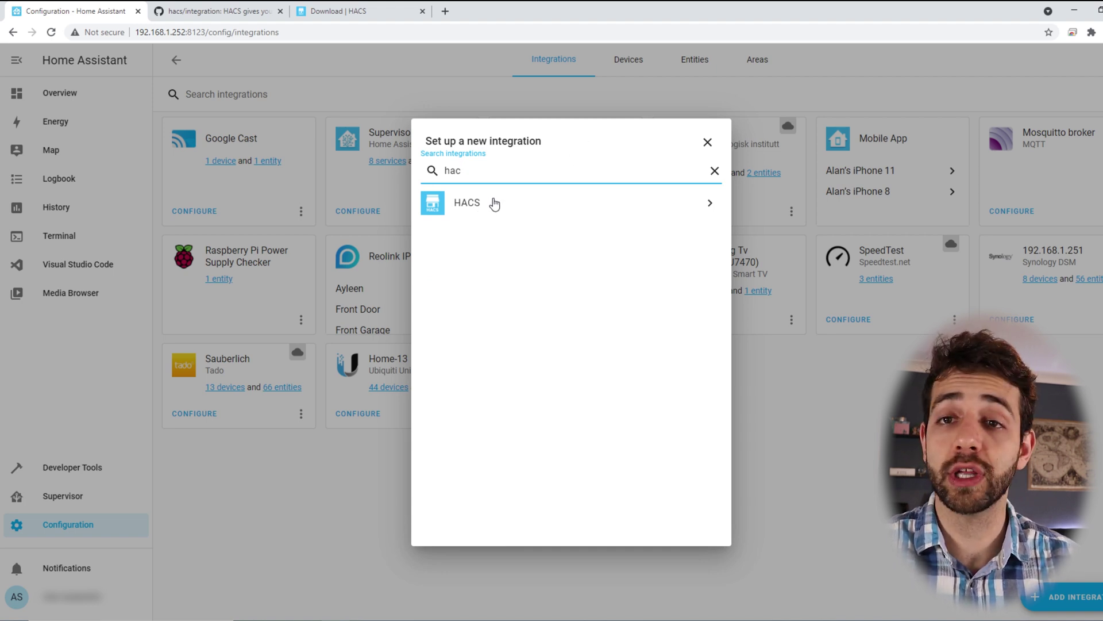
pyautogui.click(486, 208)
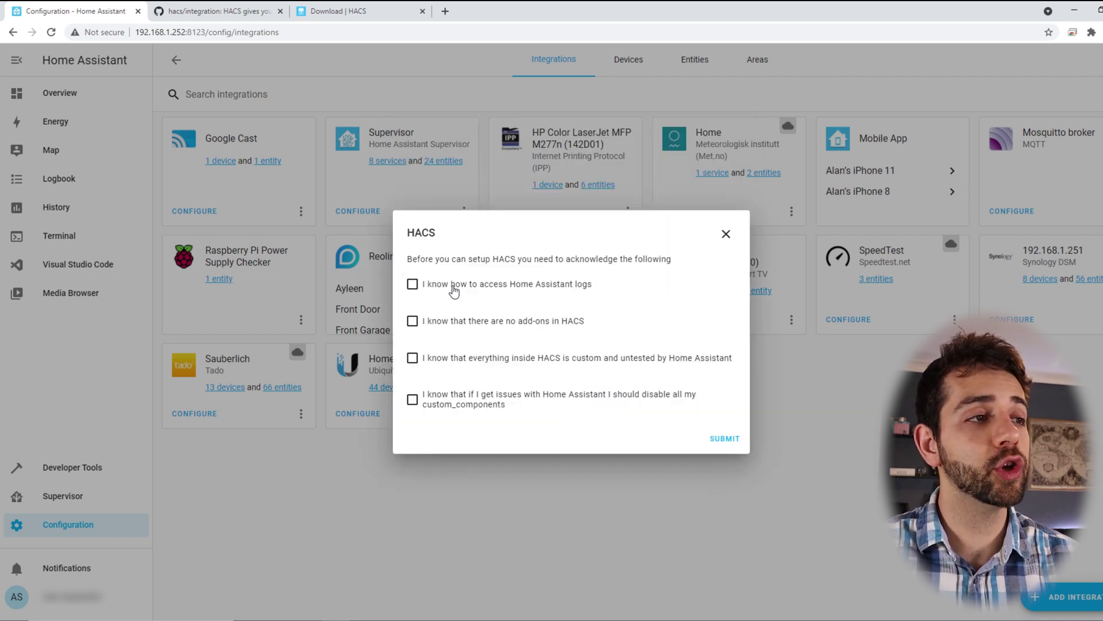
# Step: Tick all four HACS acknowledgements, submit, and select the GitHub device activation key
pyautogui.click(454, 287)
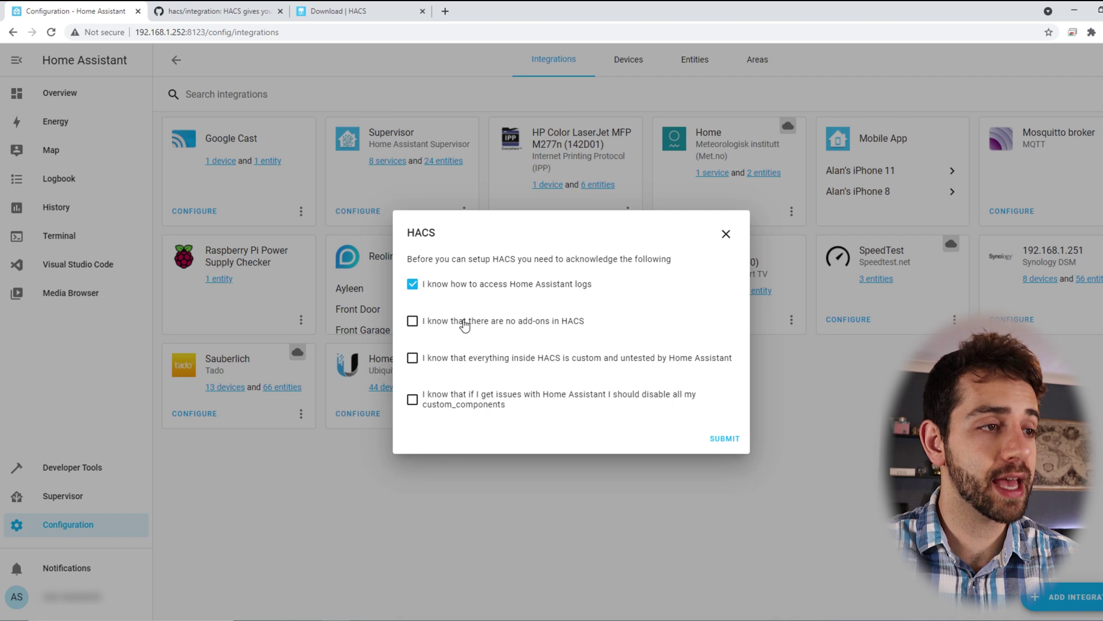
pyautogui.click(464, 325)
pyautogui.click(472, 361)
pyautogui.click(472, 397)
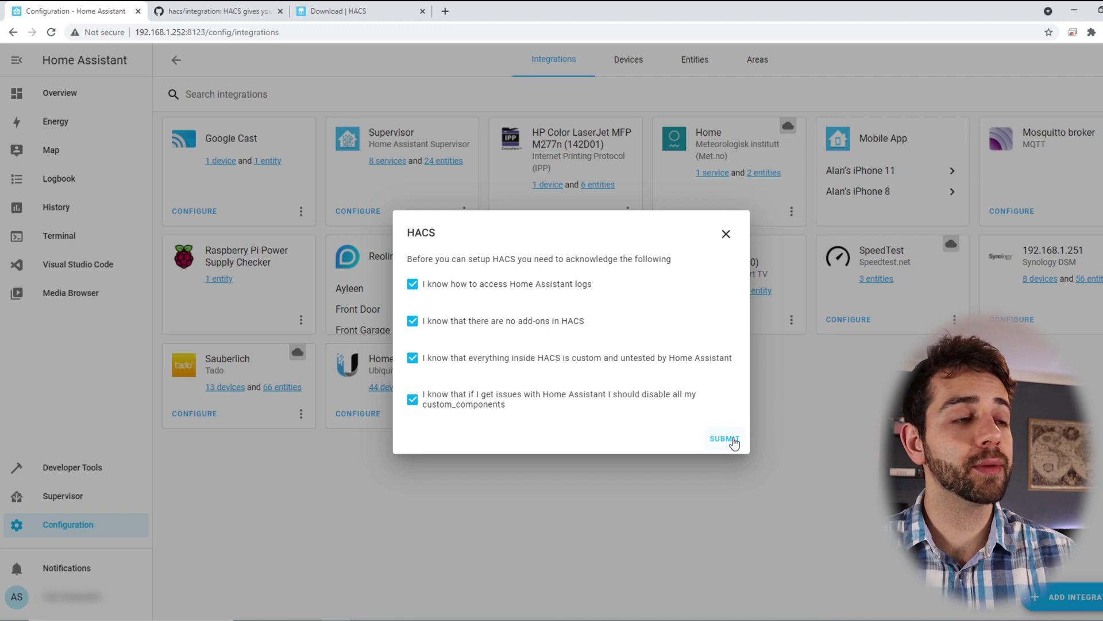
pyautogui.click(725, 438)
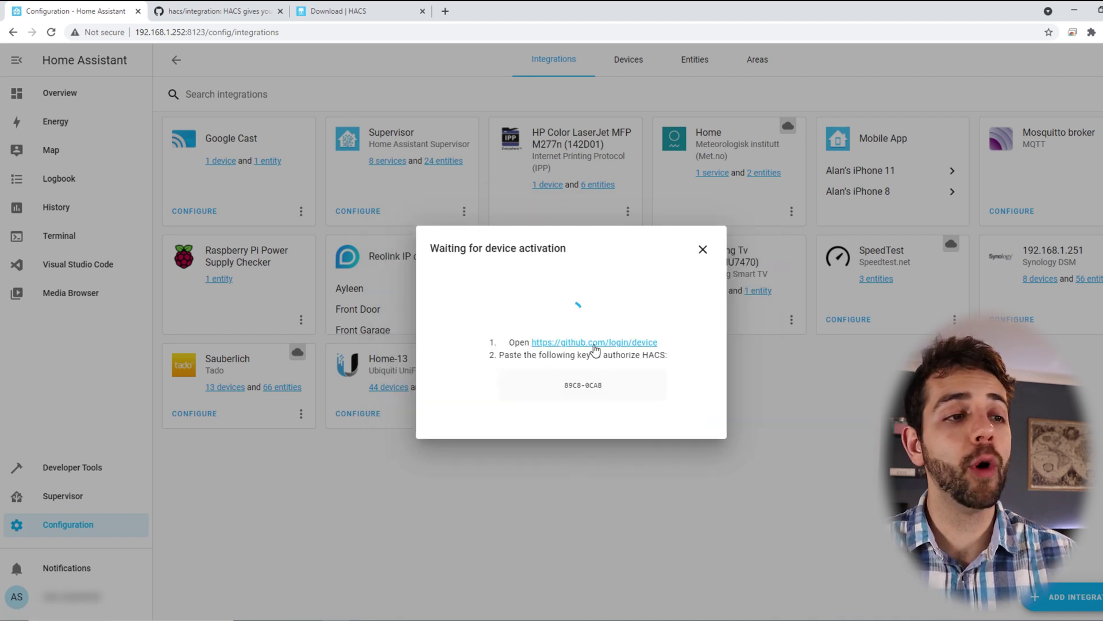
pyautogui.moveTo(630, 386); pyautogui.dragTo(555, 396)
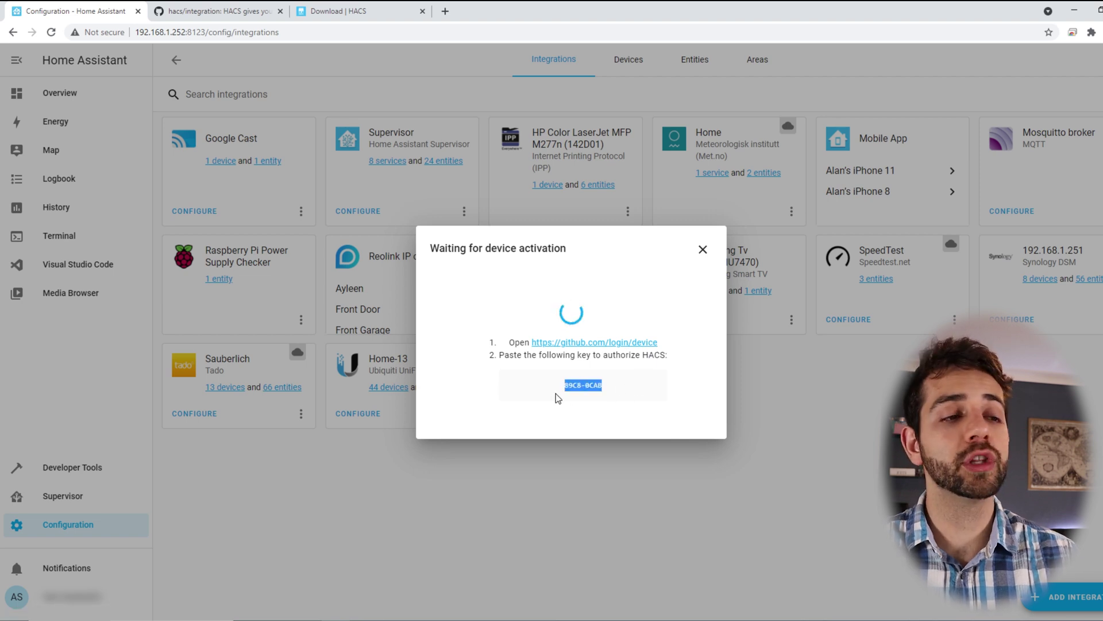
# Step: Enter the copied device activation code on GitHub's device login page
pyautogui.keyDown('ctrl'); pyautogui.click(576, 343); pyautogui.keyUp('ctrl')
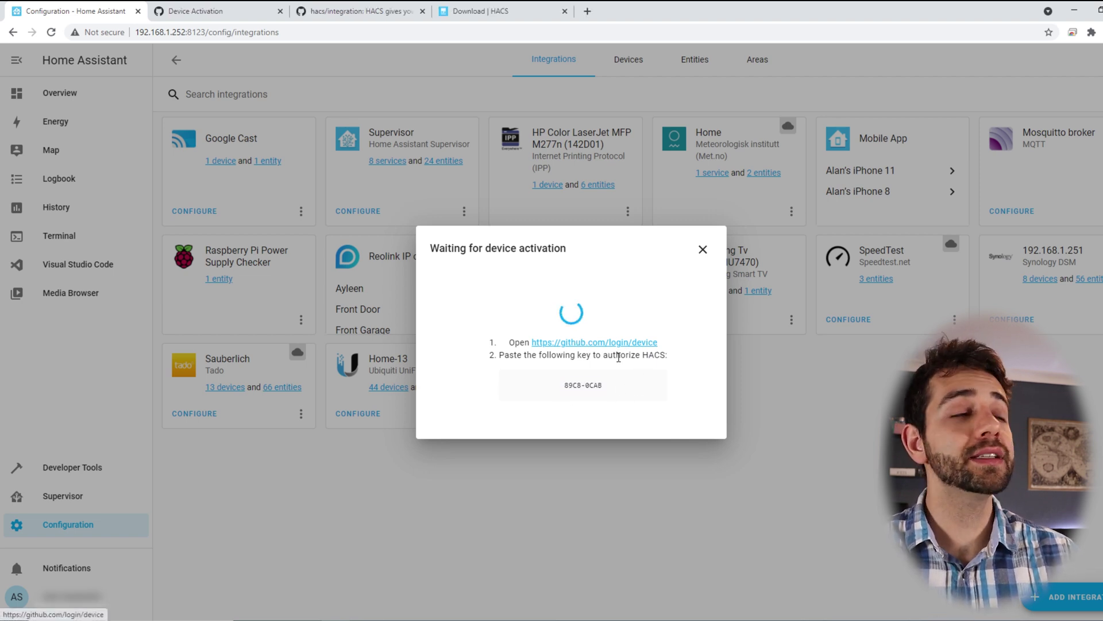
pyautogui.moveTo(634, 410); pyautogui.dragTo(562, 394)
pyautogui.hotkey('ctrl', 'c')
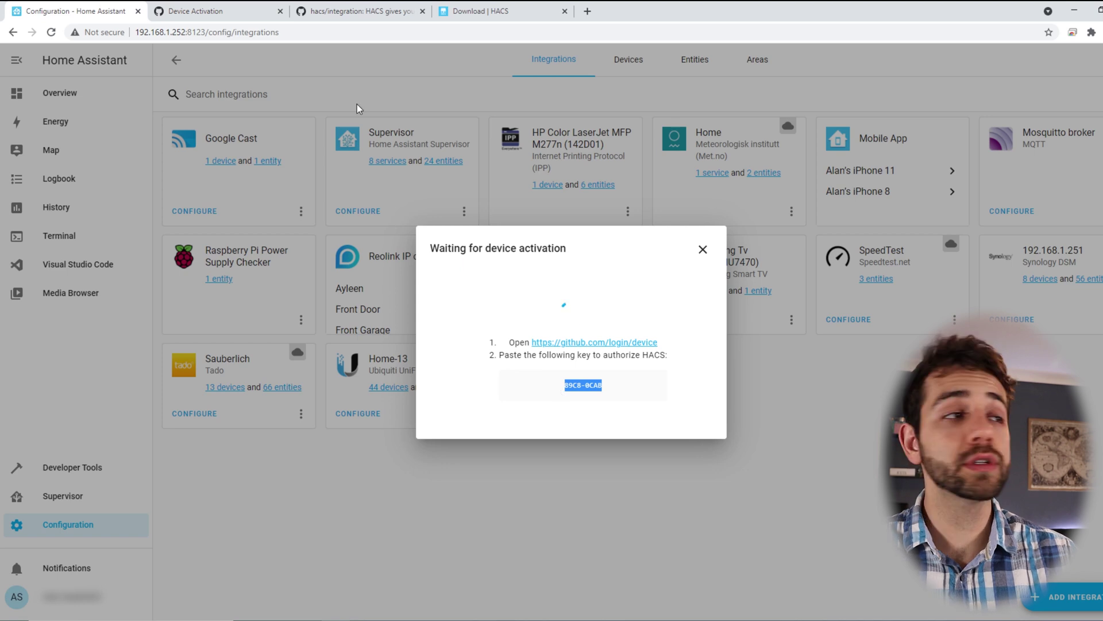
pyautogui.click(220, 8)
pyautogui.click(459, 268)
pyautogui.hotkey('ctrl', 'v')
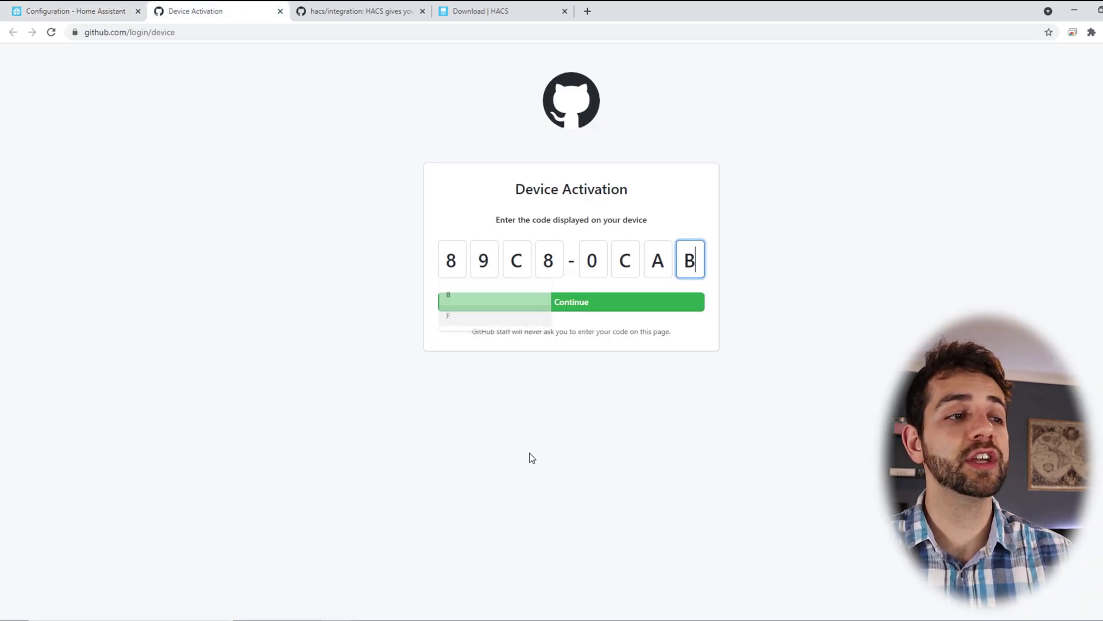
# Step: Submit the code and authorize HACS to access the GitHub account
pyautogui.click(636, 306)
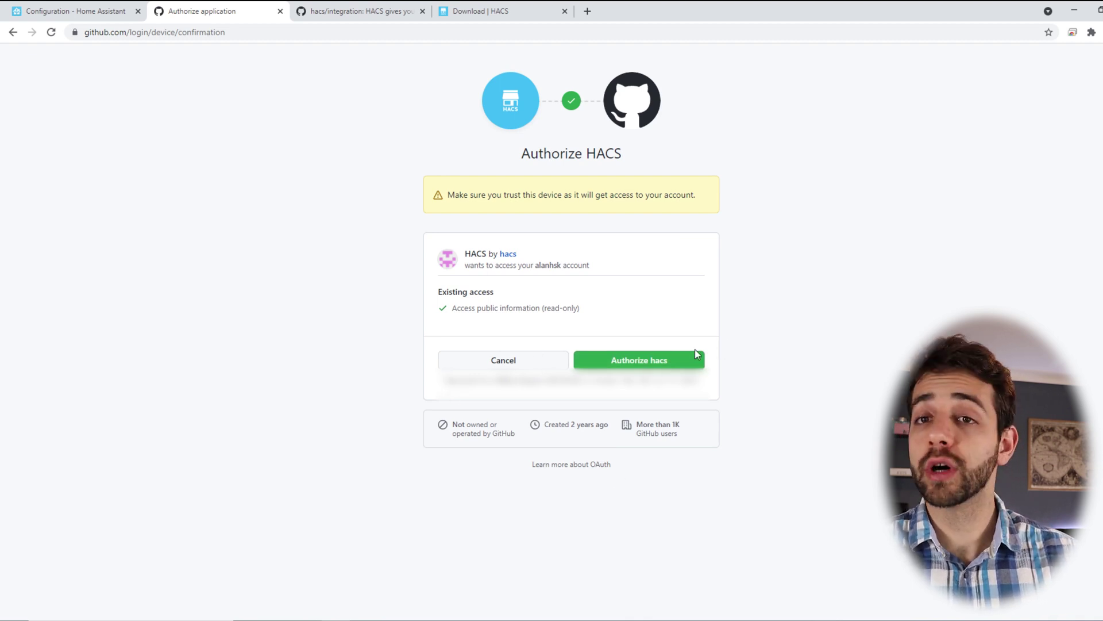
pyautogui.click(657, 361)
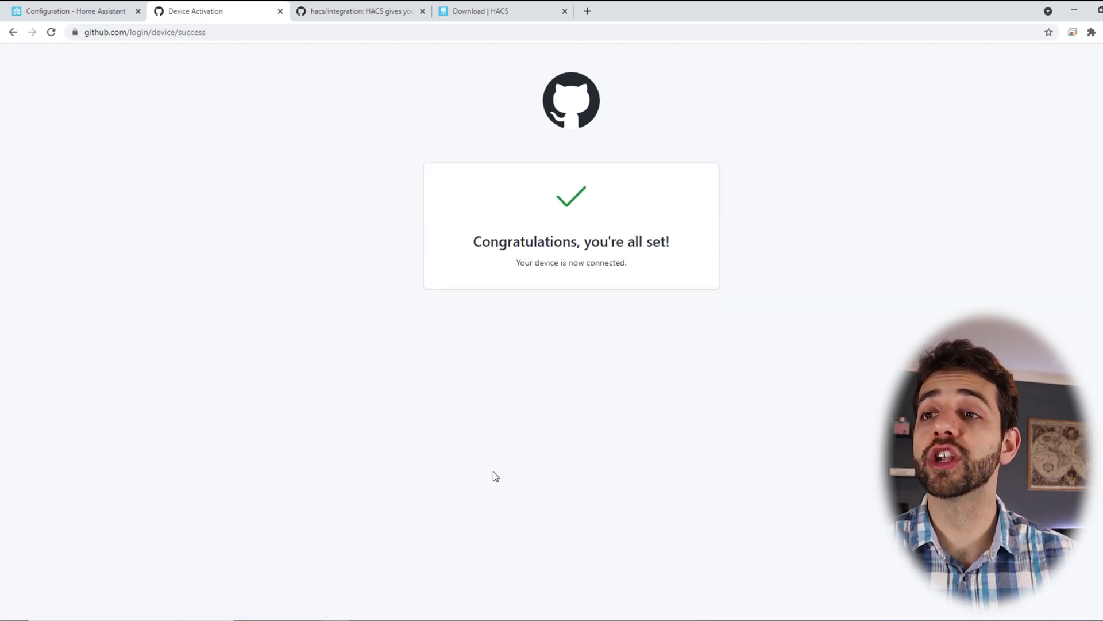
pyautogui.click(63, 7)
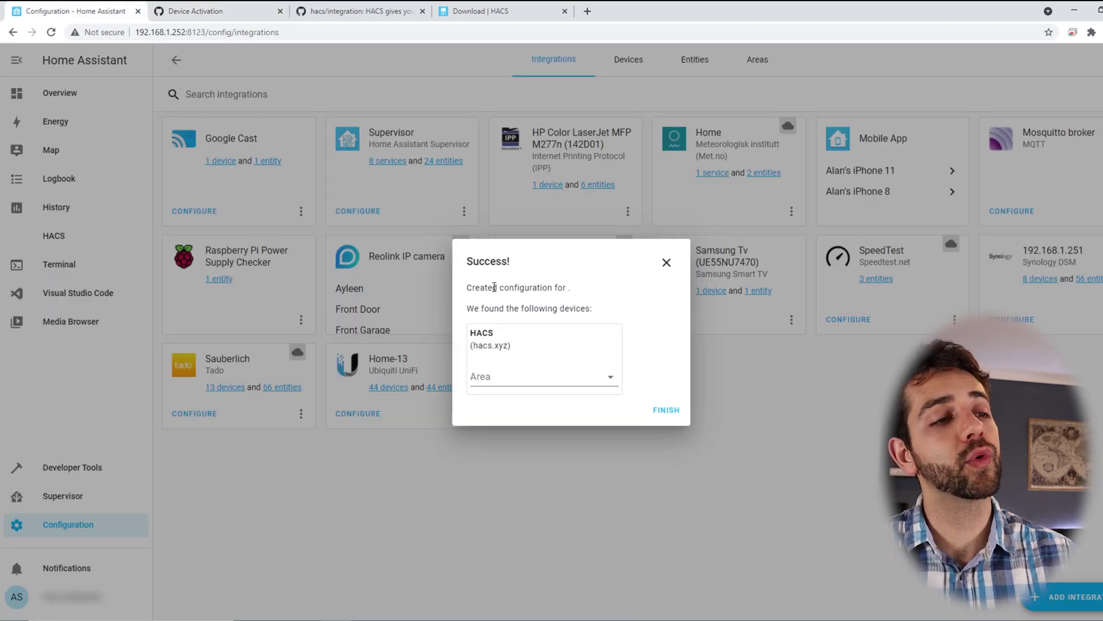
# Step: Finish the HACS setup and view the HACS device: firmware 1.15.2, 0 pending updates
pyautogui.moveTo(494, 286); pyautogui.dragTo(591, 309)
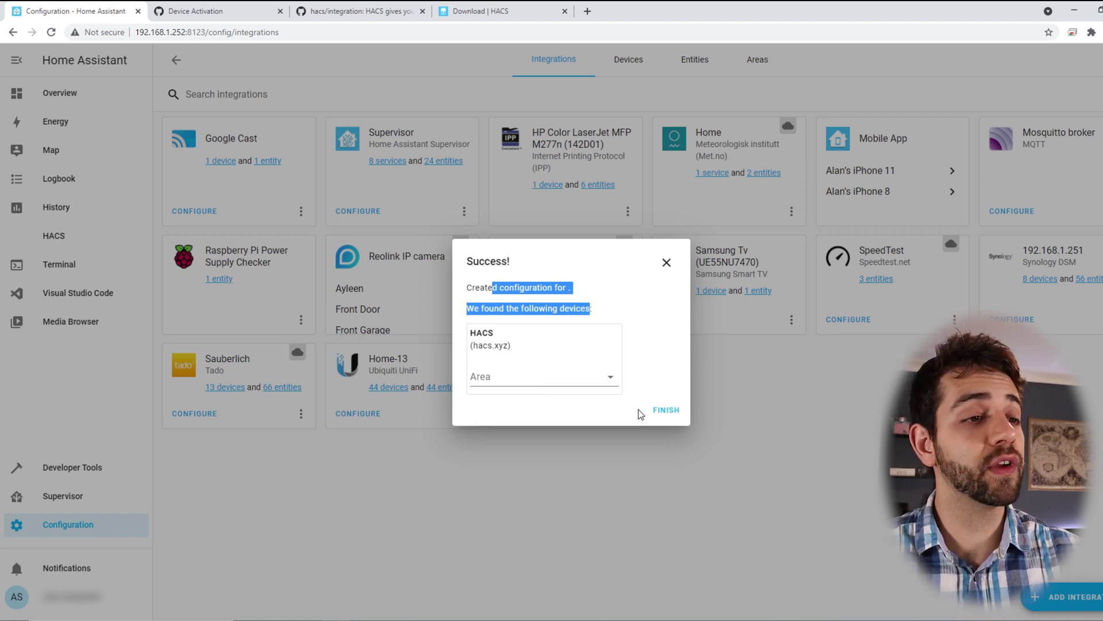
pyautogui.click(666, 411)
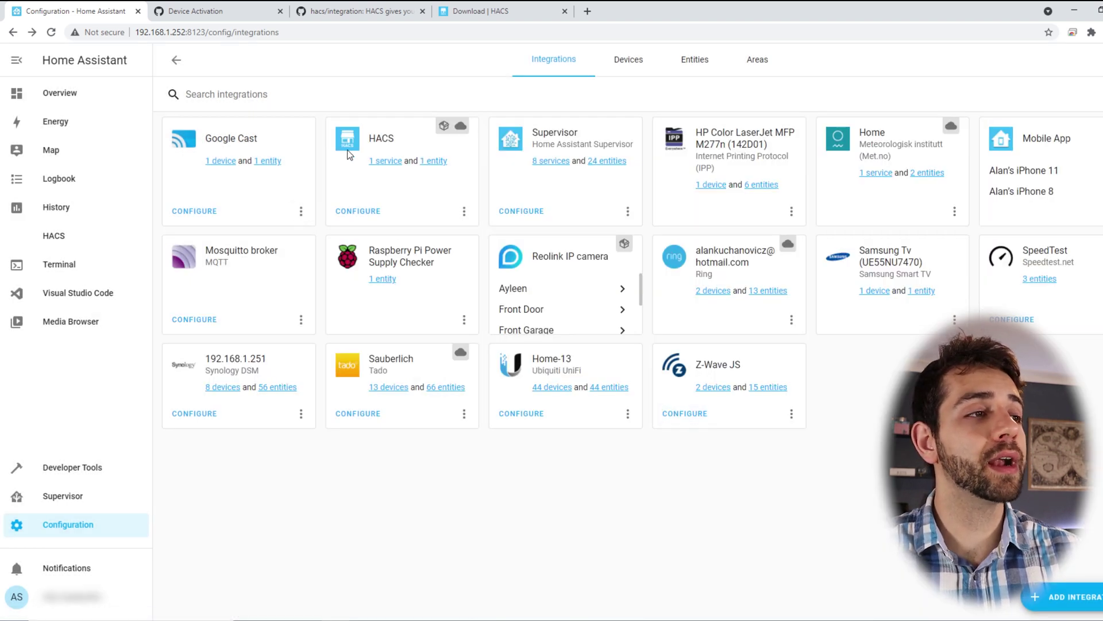
pyautogui.click(392, 162)
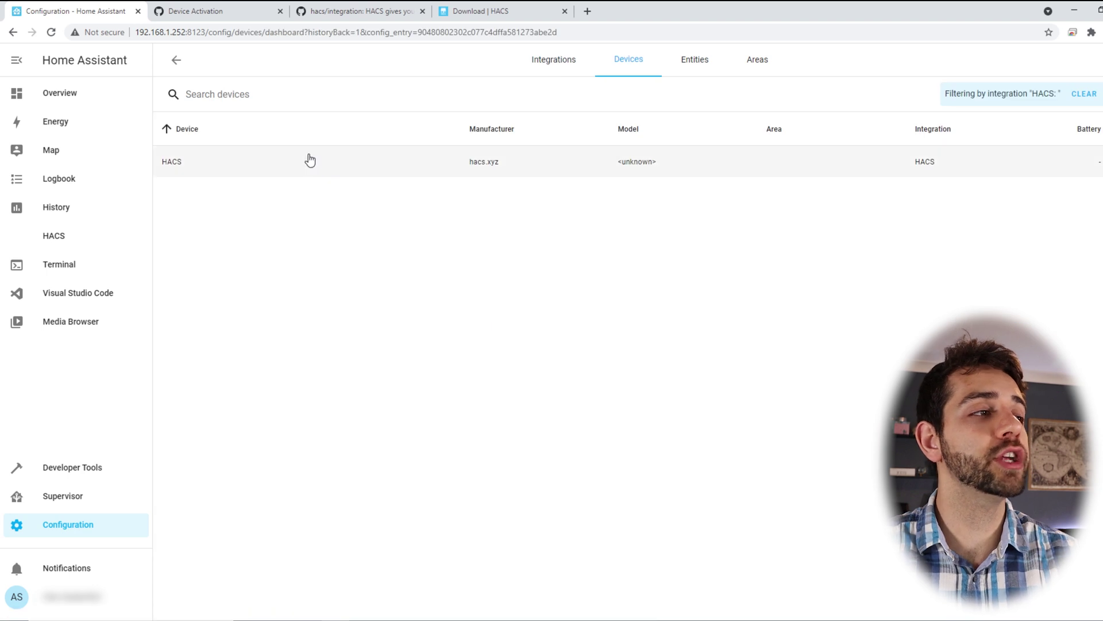
pyautogui.click(643, 161)
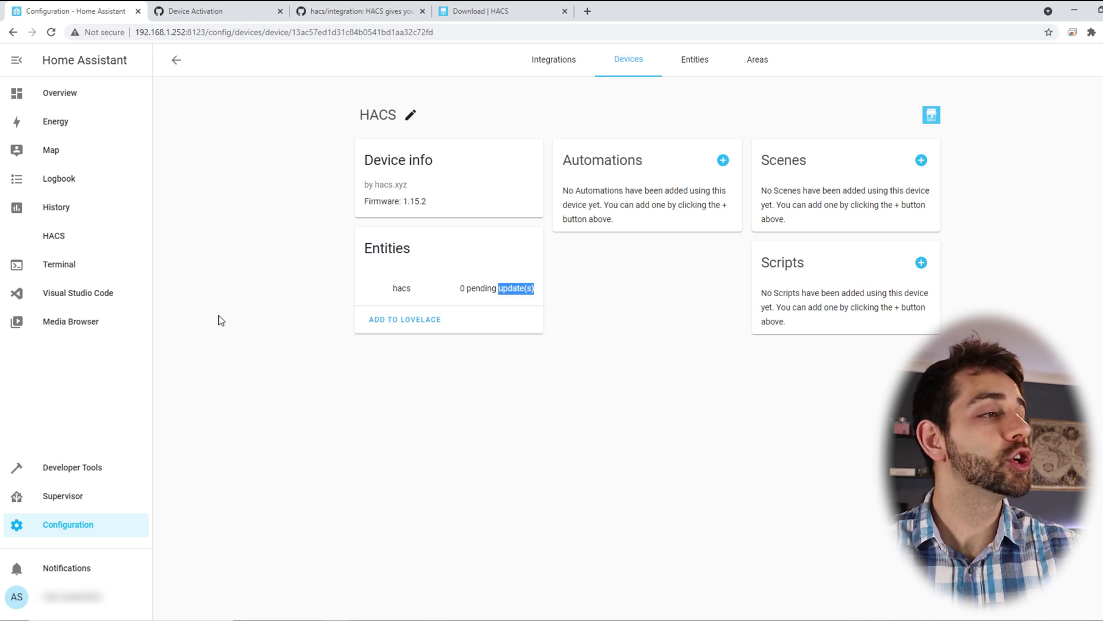
# Step: Check HACS's About info: version 1.15.2, 878 repositories, 2 installed
pyautogui.click(74, 243)
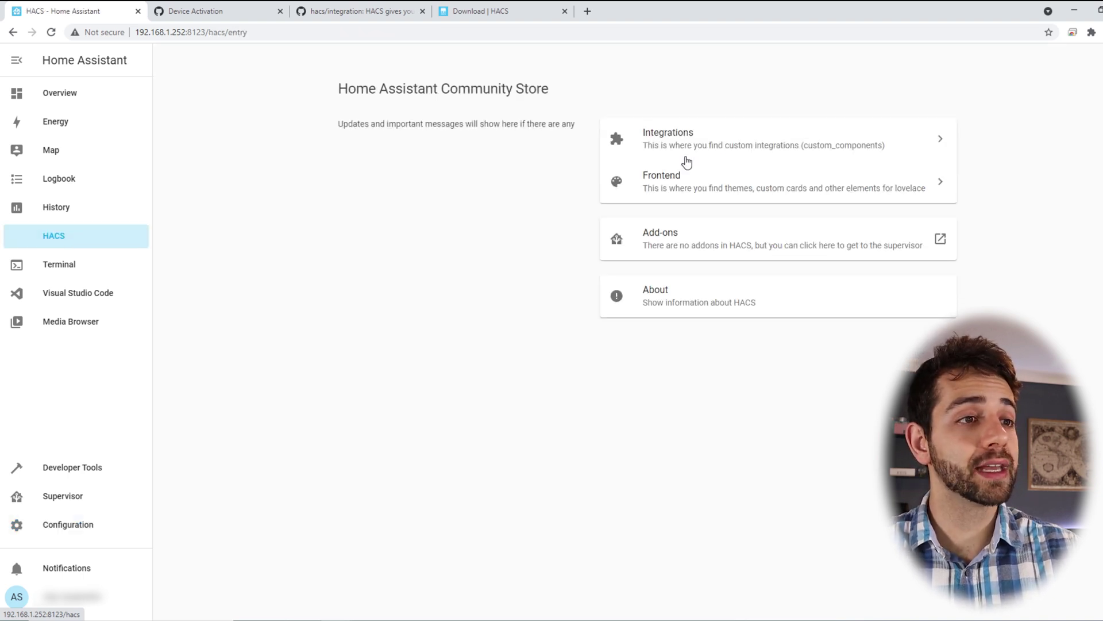
pyautogui.click(695, 313)
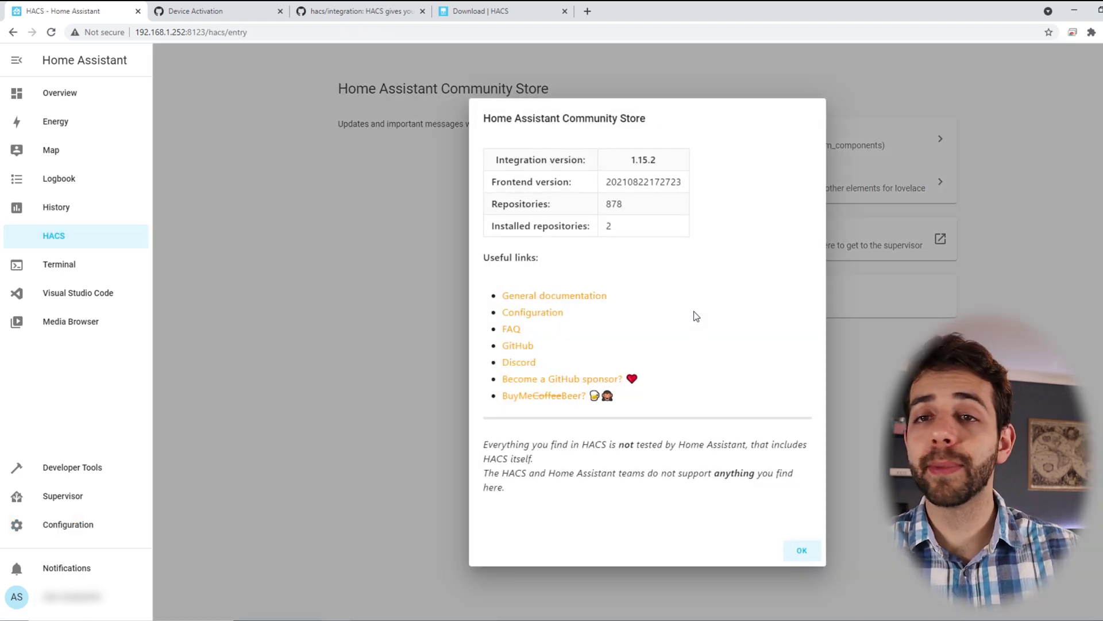
pyautogui.moveTo(490, 204); pyautogui.dragTo(649, 205)
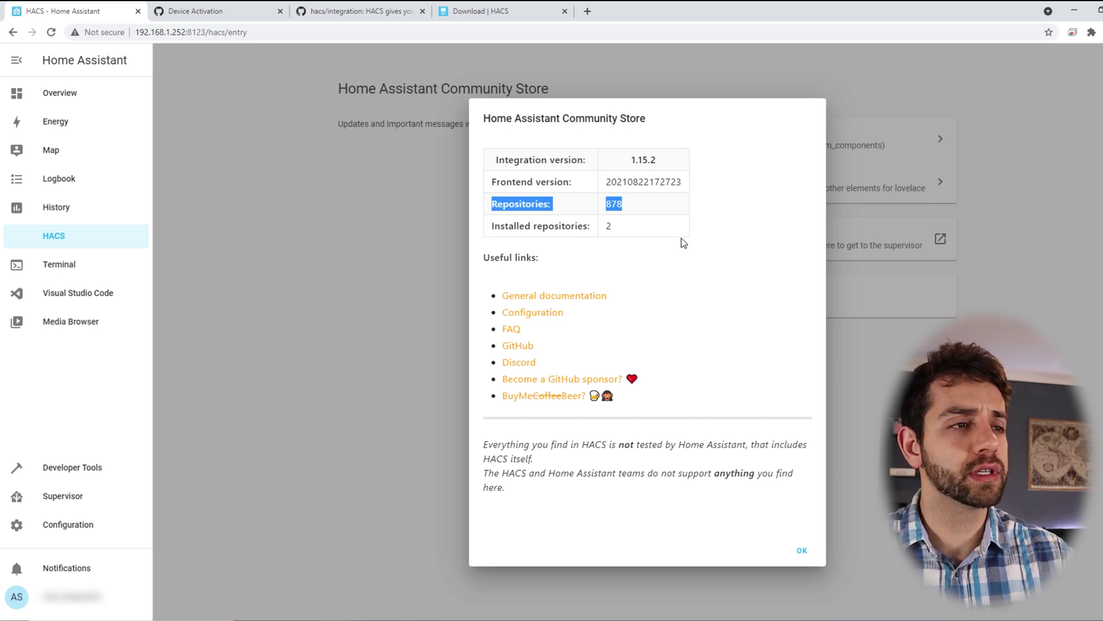
pyautogui.moveTo(500, 226); pyautogui.dragTo(636, 221)
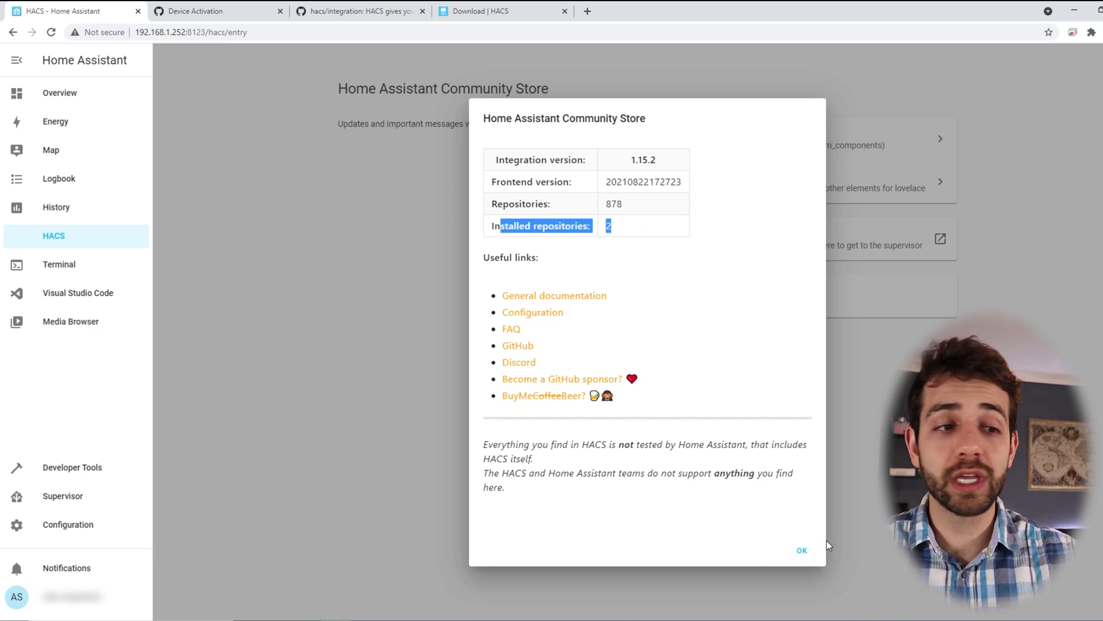
pyautogui.click(804, 551)
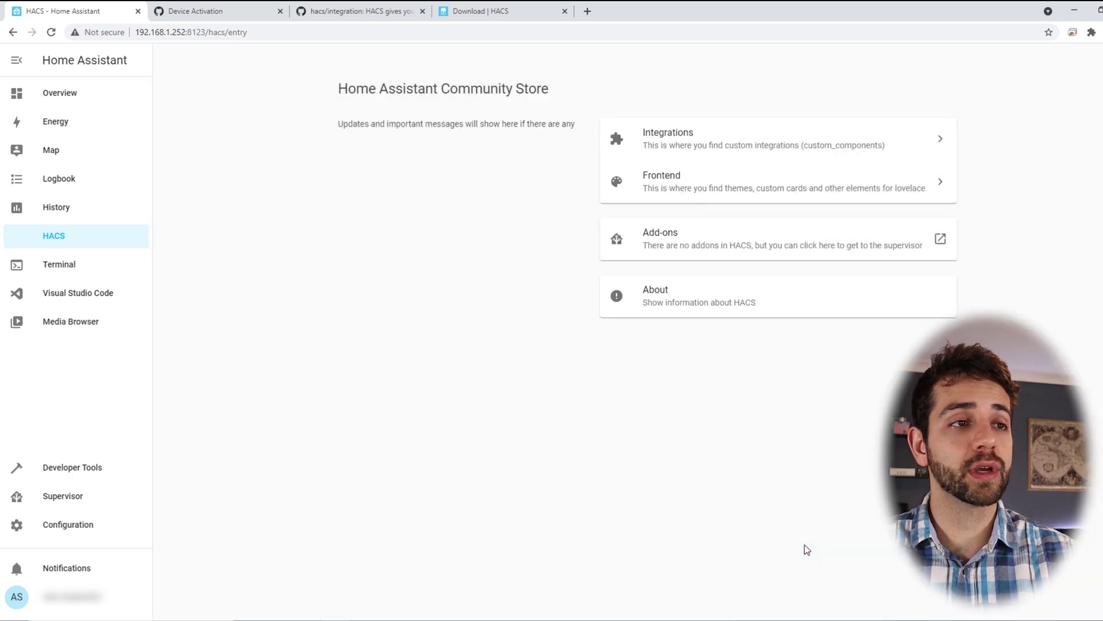
# Step: Browse the star-sorted Add repository list of HACS integrations, such as pyscript and Alarmo
pyautogui.click(698, 151)
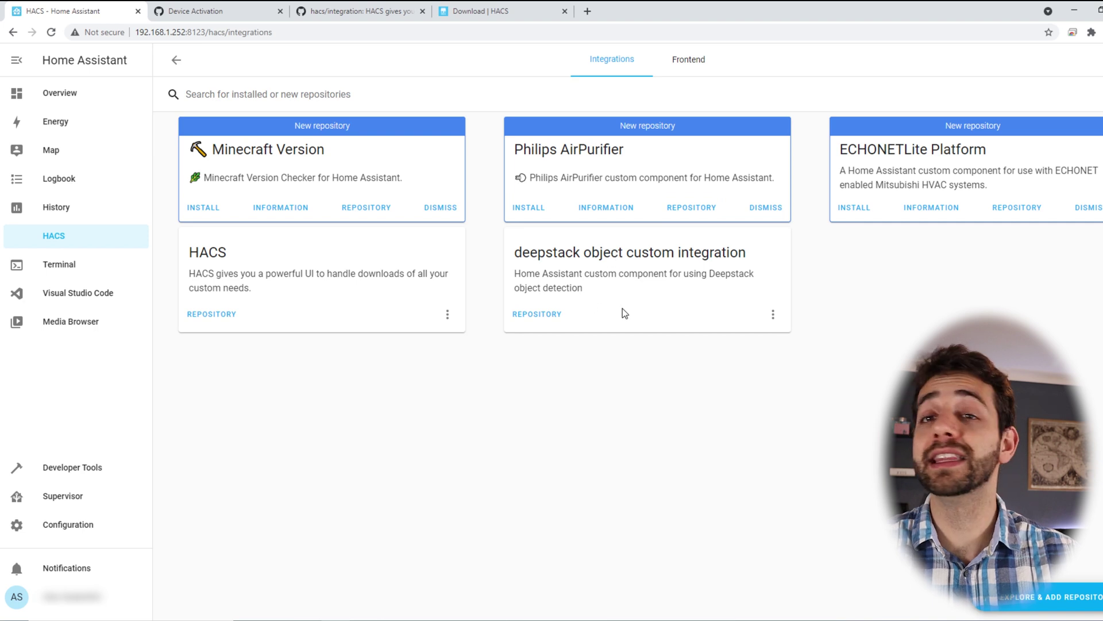
pyautogui.click(1042, 598)
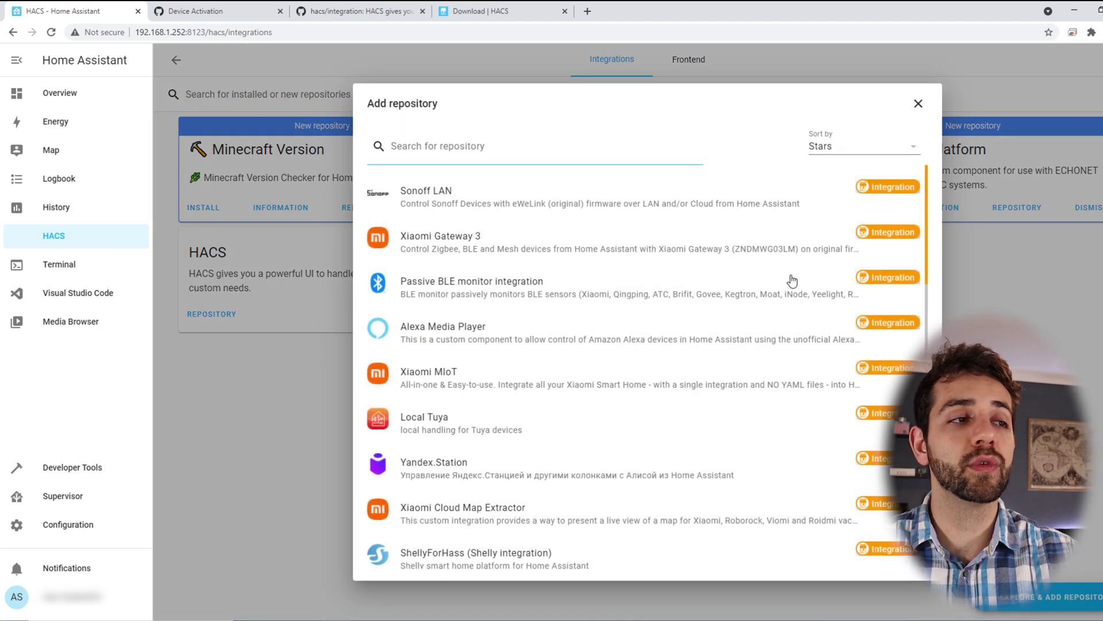
pyautogui.scroll(-10, 457, 216)
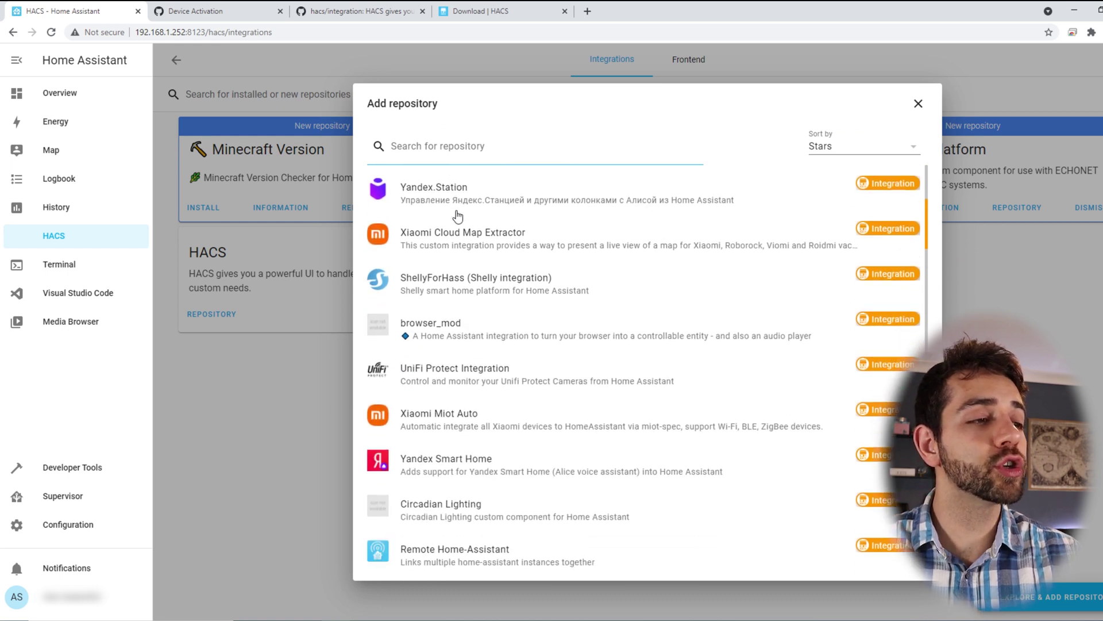
pyautogui.scroll(-5, 460, 230)
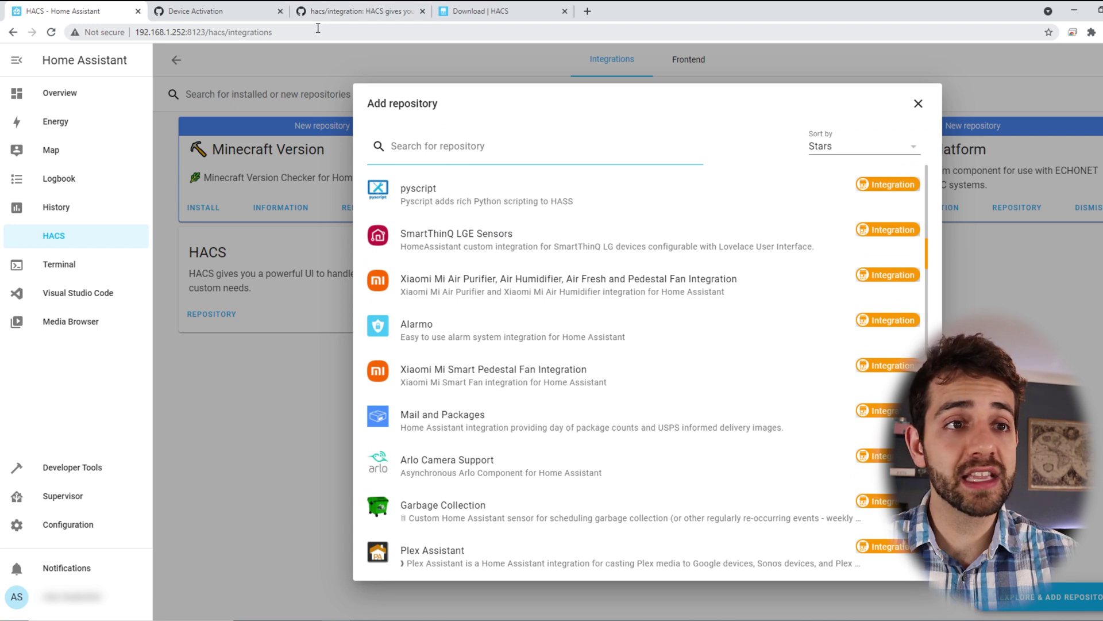
pyautogui.scroll(-15, 621, 227)
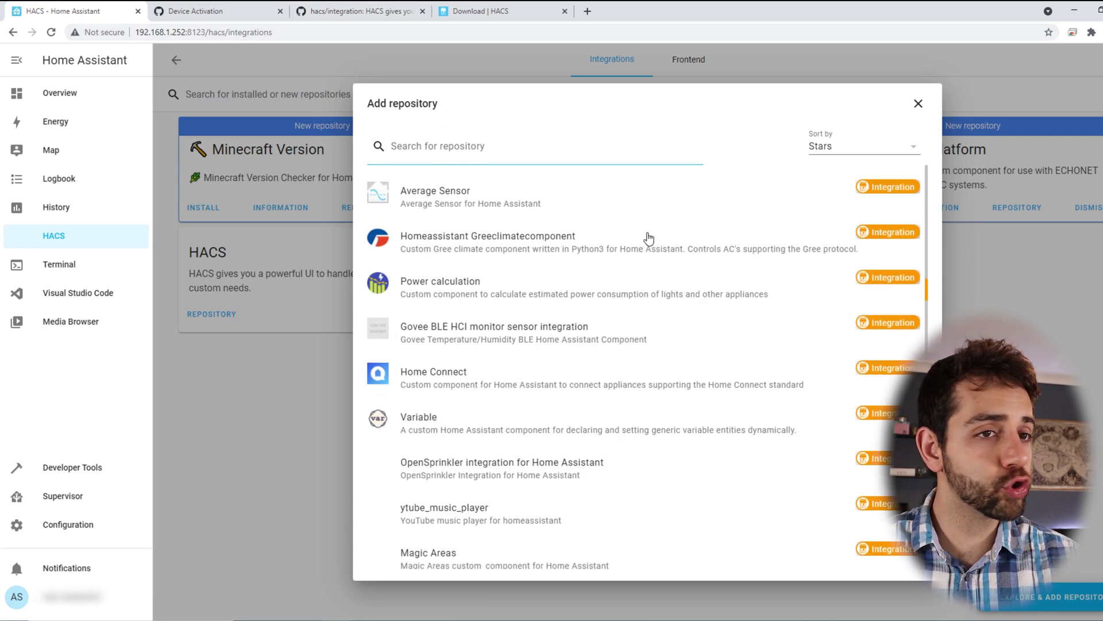
pyautogui.scroll(-20, 649, 236)
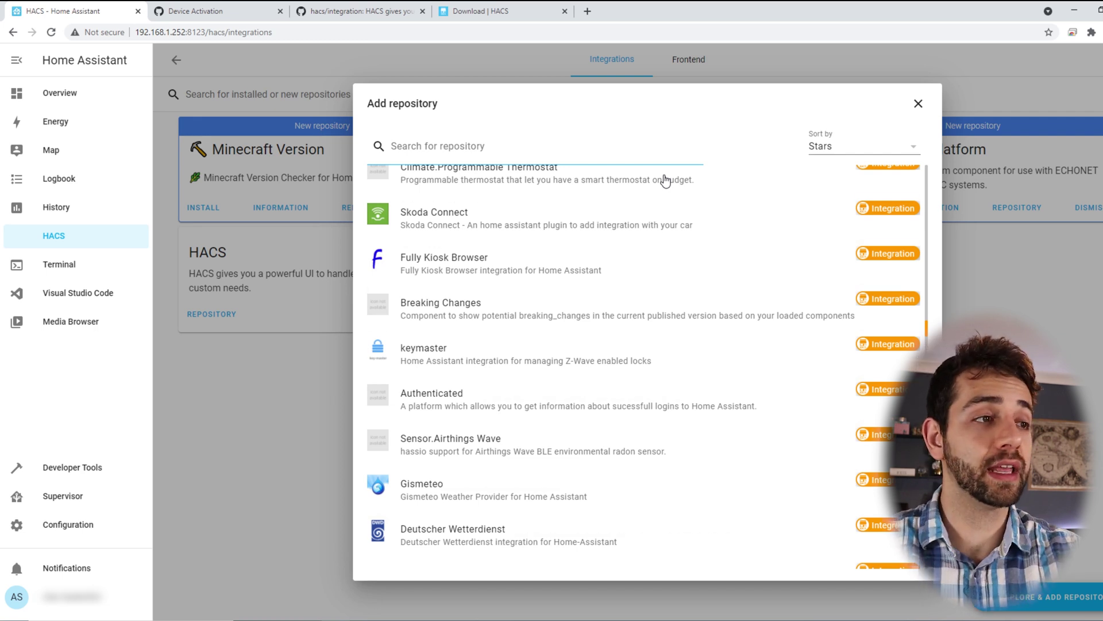
pyautogui.scroll(-5, 665, 180)
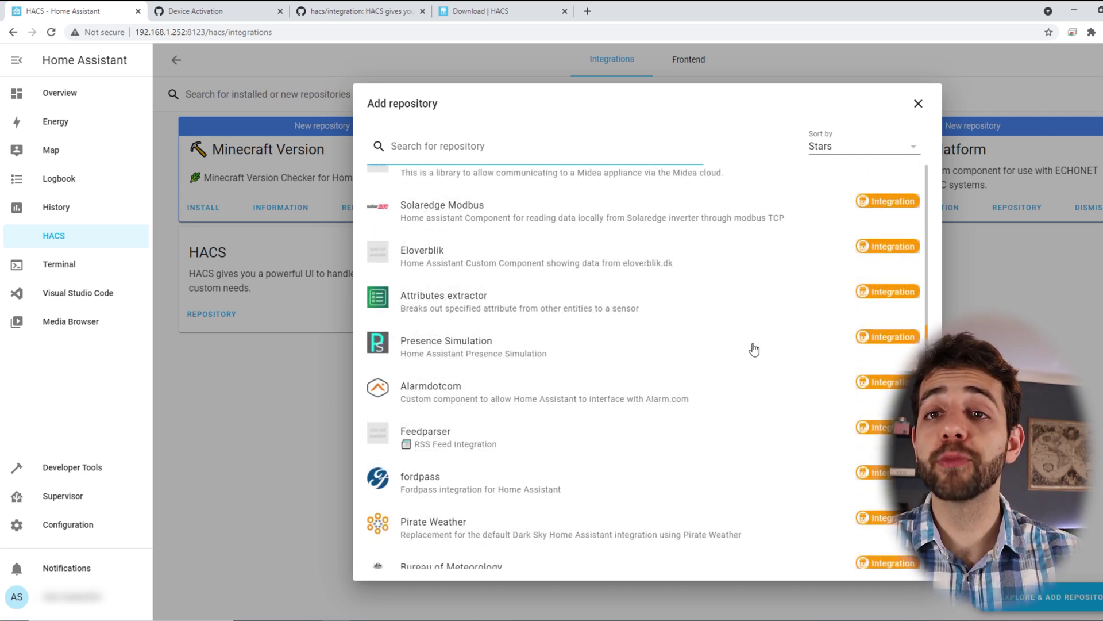